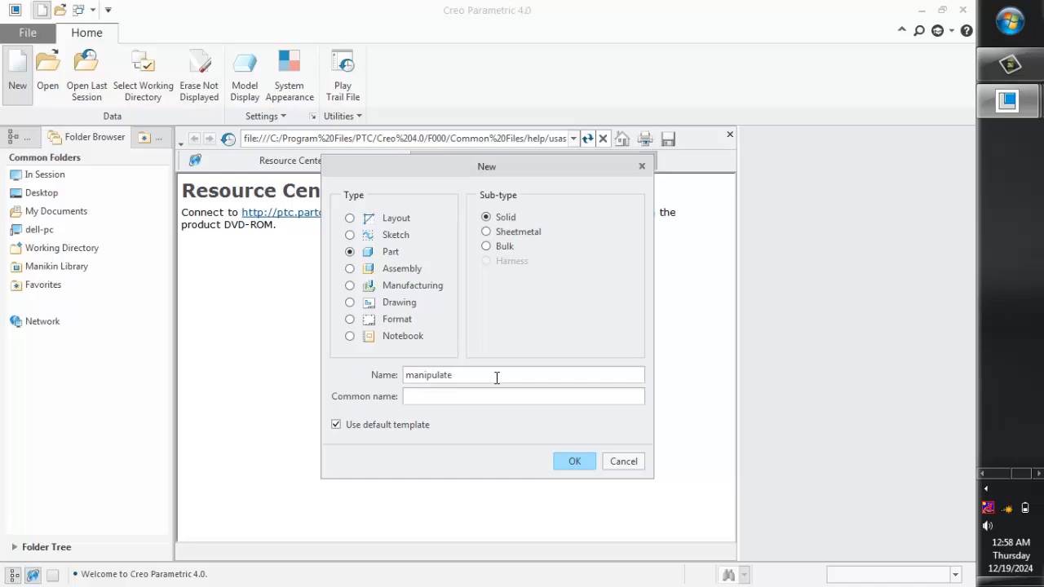
Create the solid part manipulate from the default template, and open the MANIPULATE_SKETCHES part from the SKETCH folder on the Desktop
left_click(575, 461)
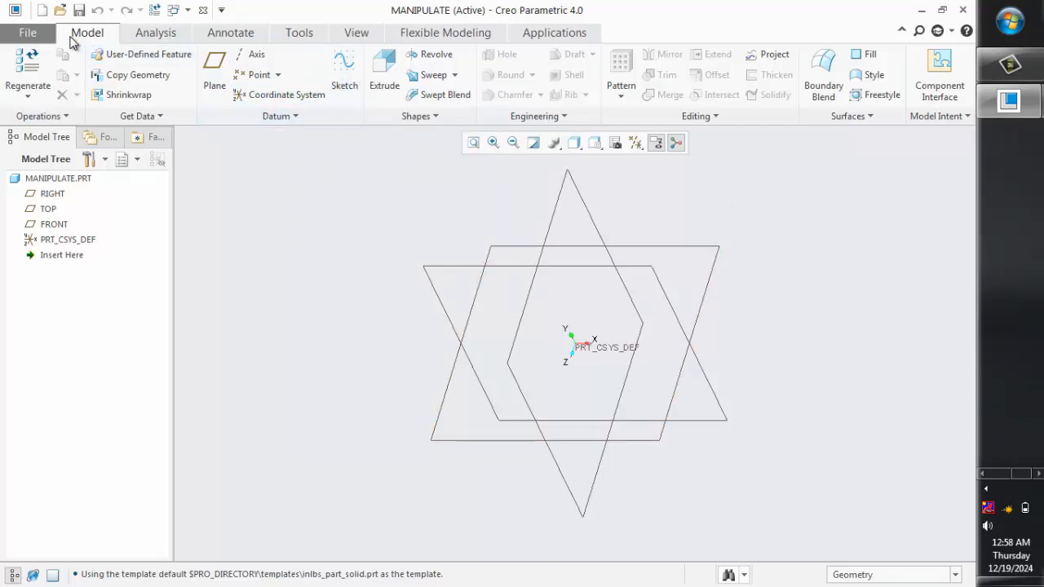
left_click(60, 11)
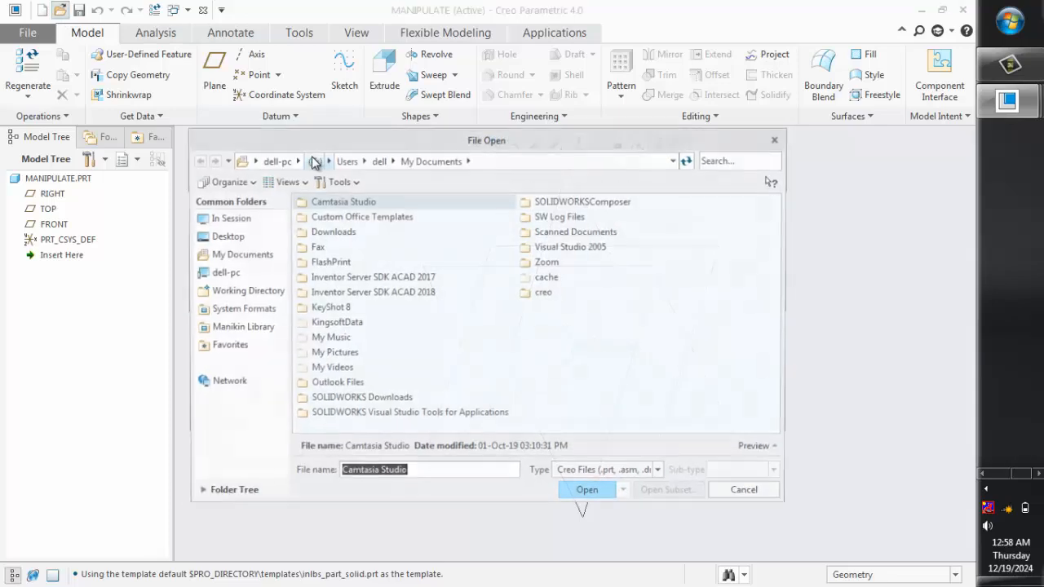
left_click(252, 238)
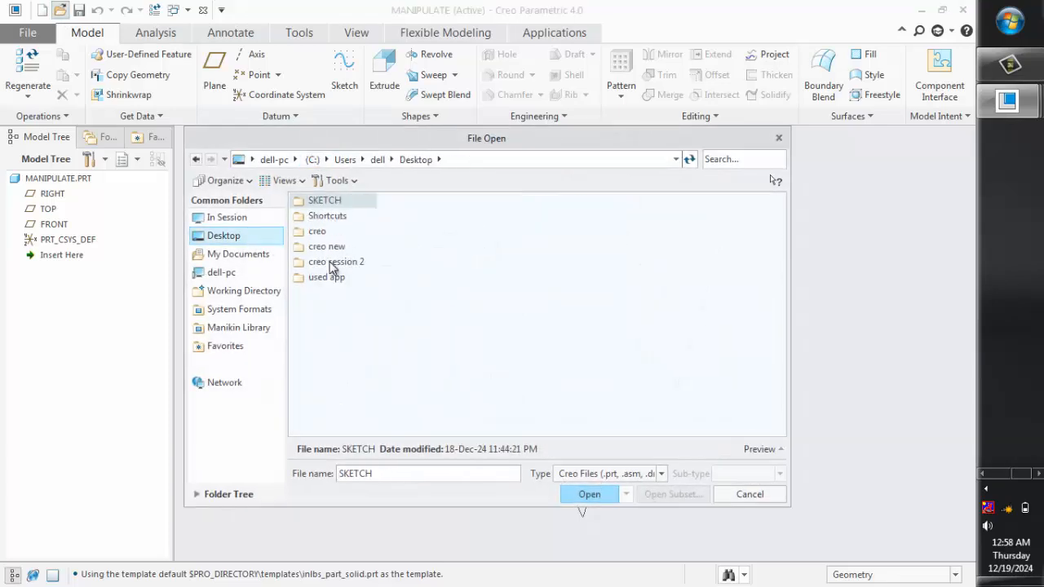
double_click(331, 204)
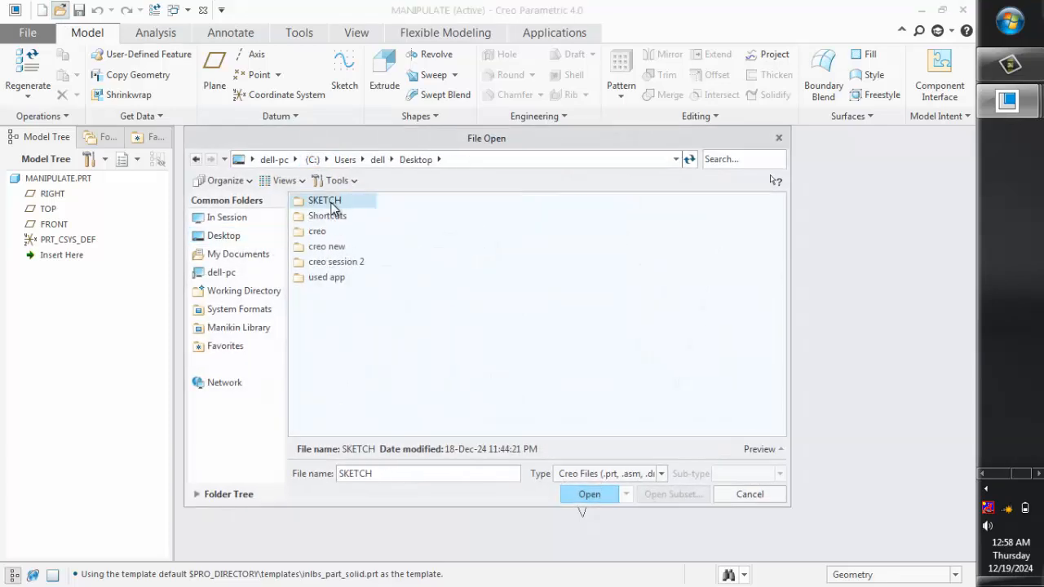
double_click(346, 204)
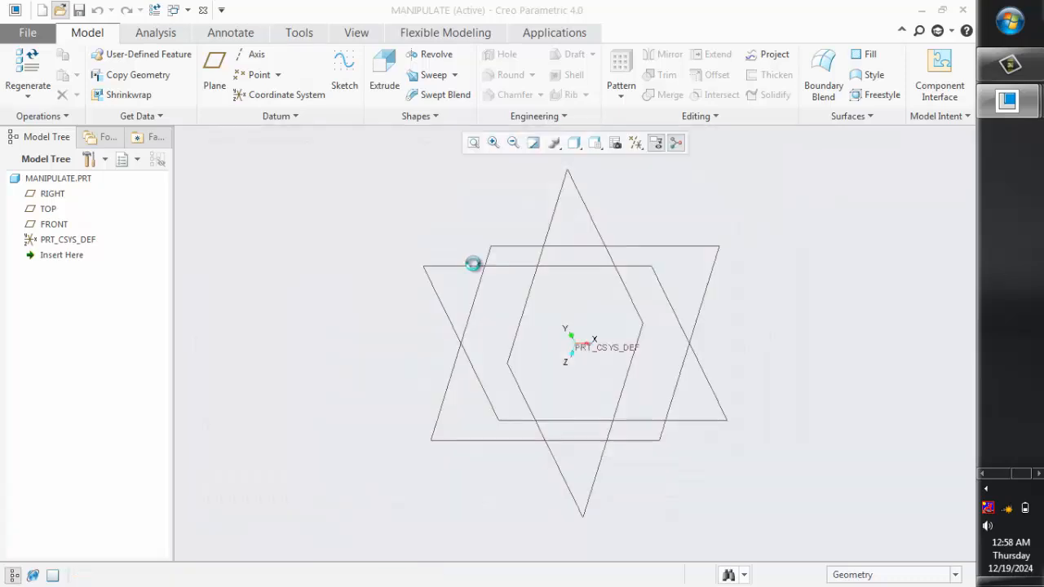
Open Sketch 1 for editing its definition
scroll(492, 286, "down", 1)
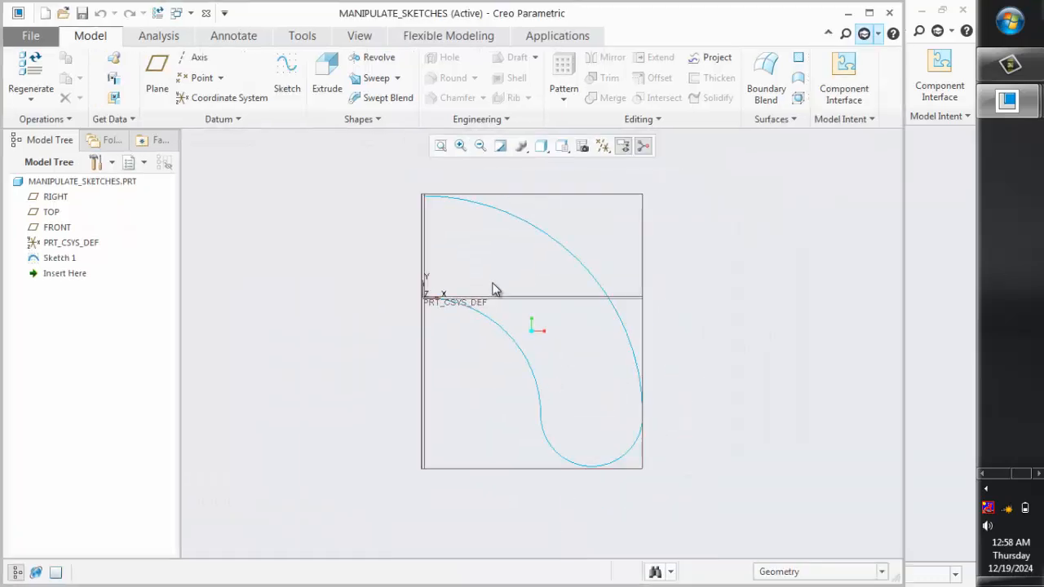
scroll(494, 286, "down", 1)
scroll(491, 272, "up", 1)
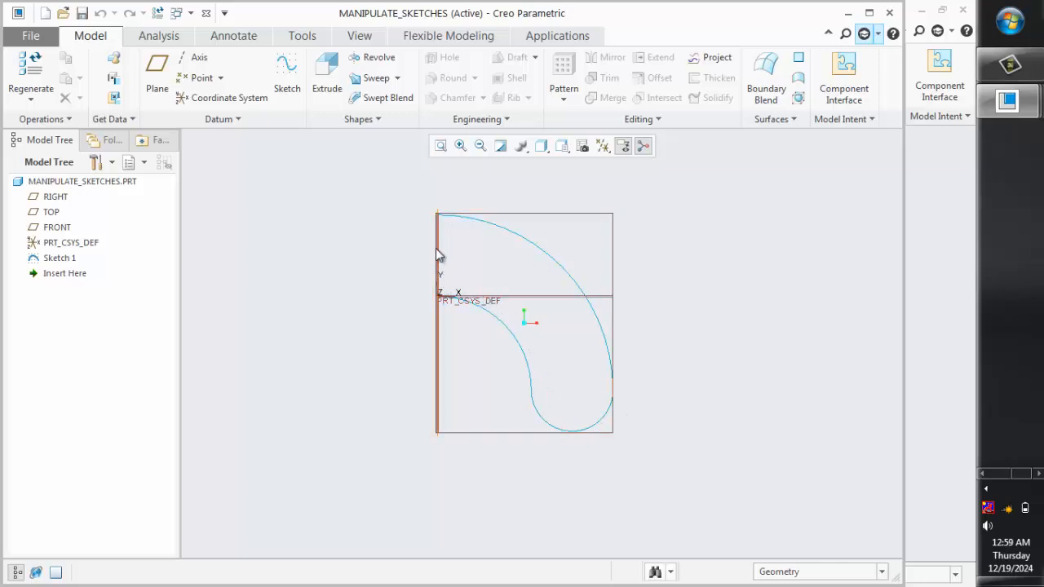
left_click(65, 259)
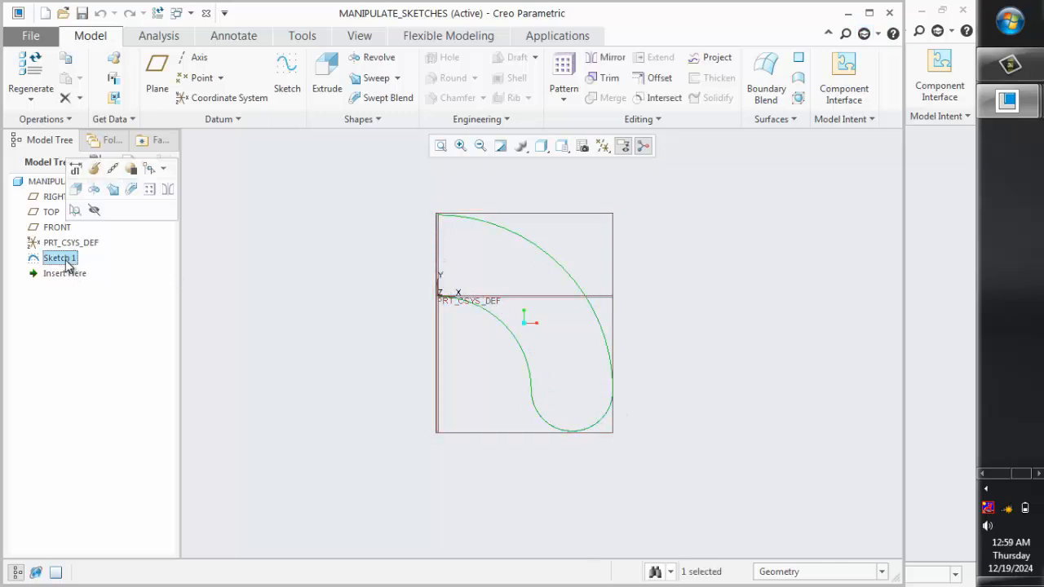
left_click(94, 168)
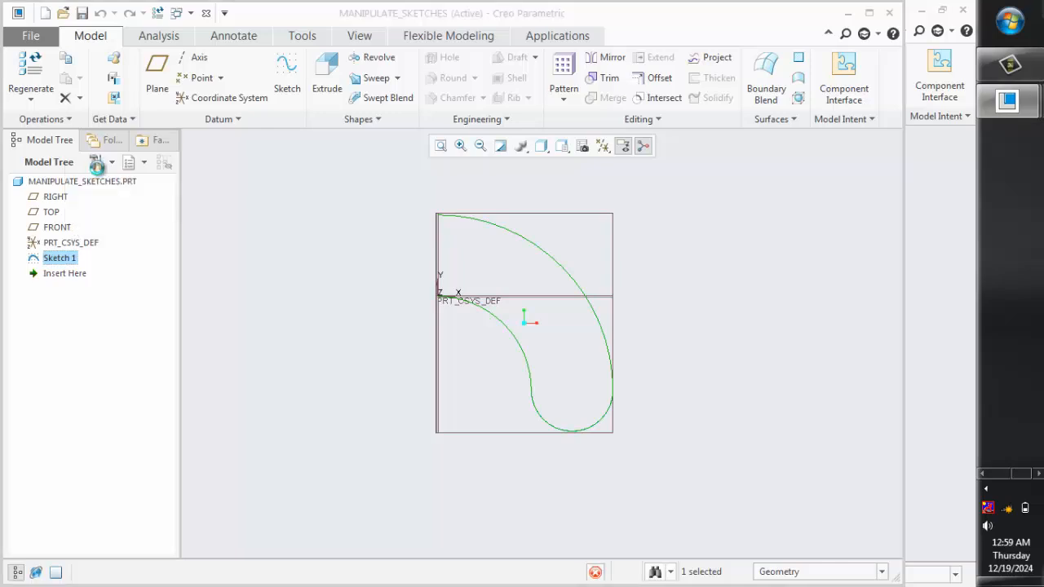
Select the entire curved arc profile in the sketch and cut it
scroll(689, 307, "up", 3)
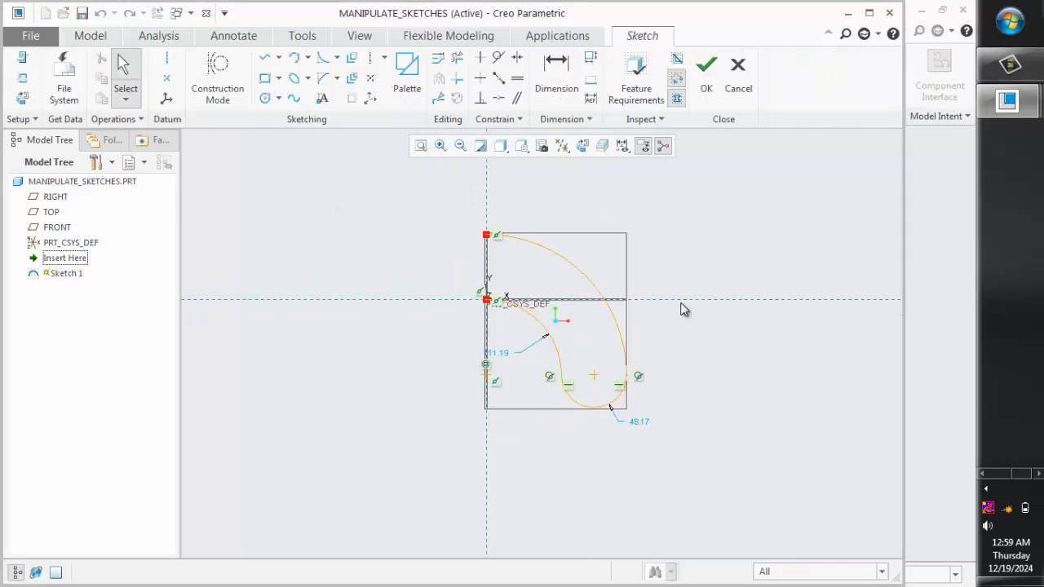
scroll(708, 253, "down", 1)
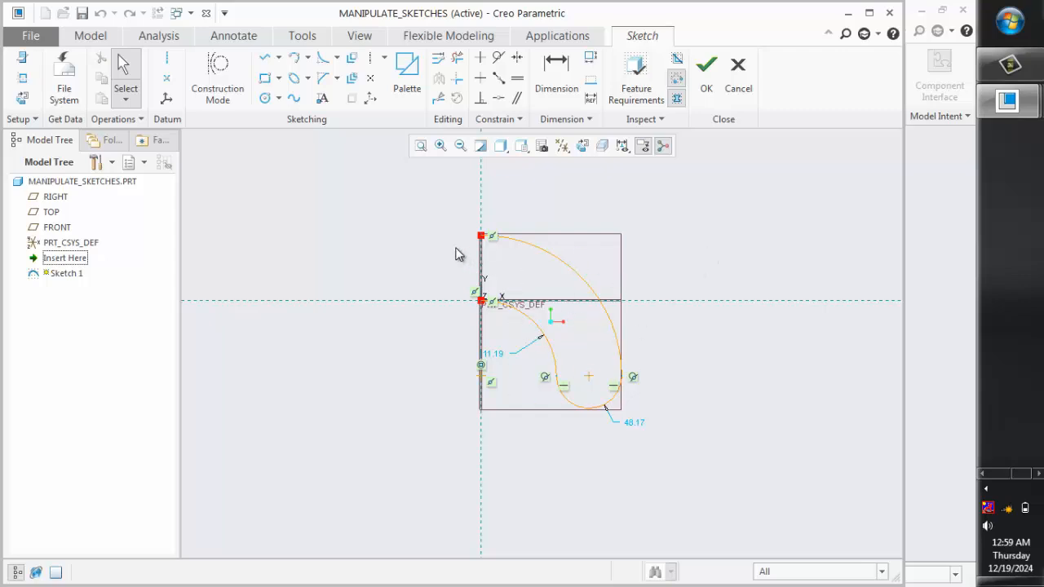
left_click_drag(406, 203, 679, 468)
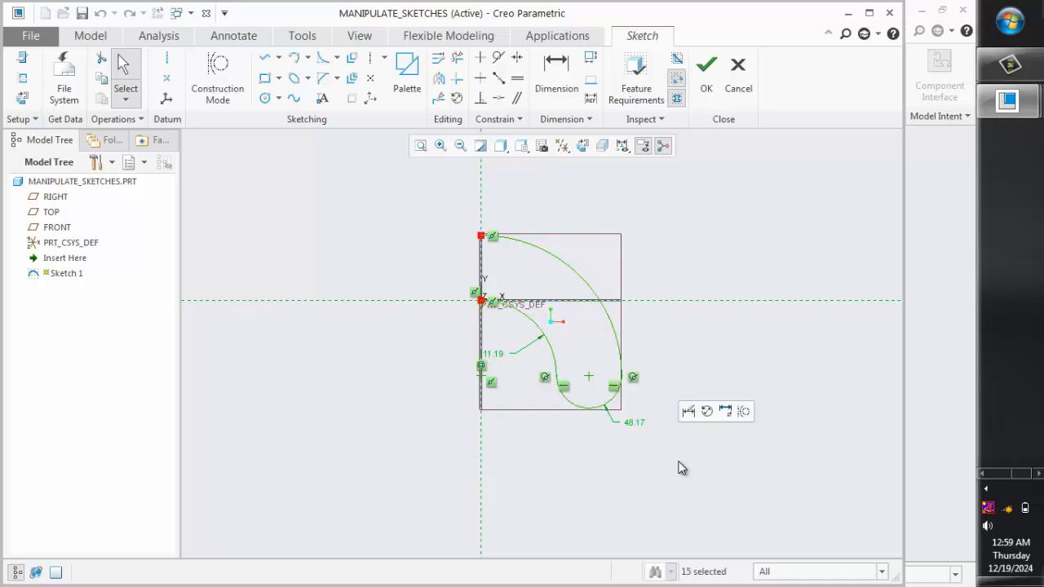
right_click(669, 263)
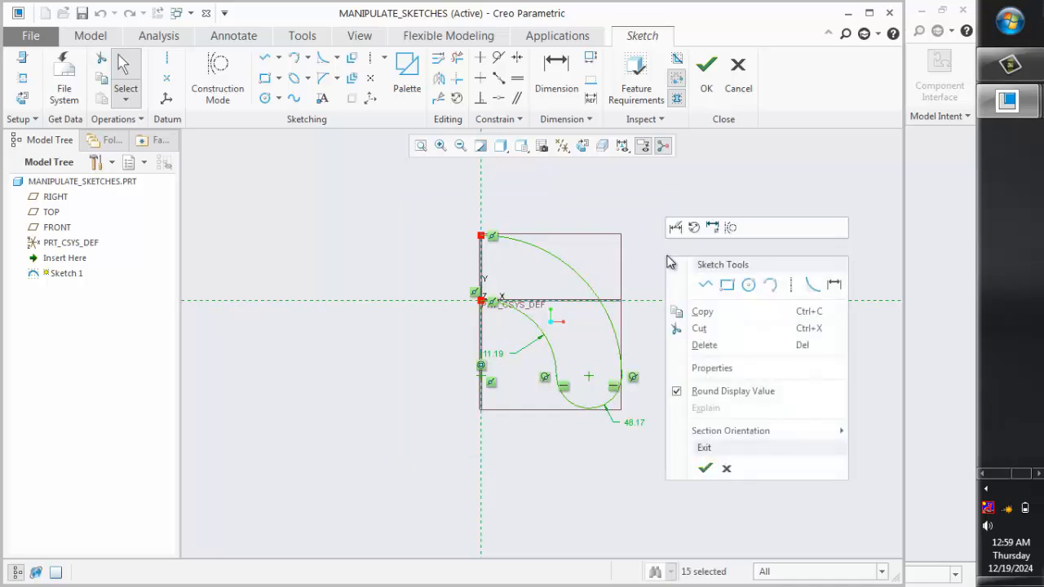
left_click(698, 329)
Paste the cut profile into the empty area above the datum planes
scroll(570, 421, "up", 3)
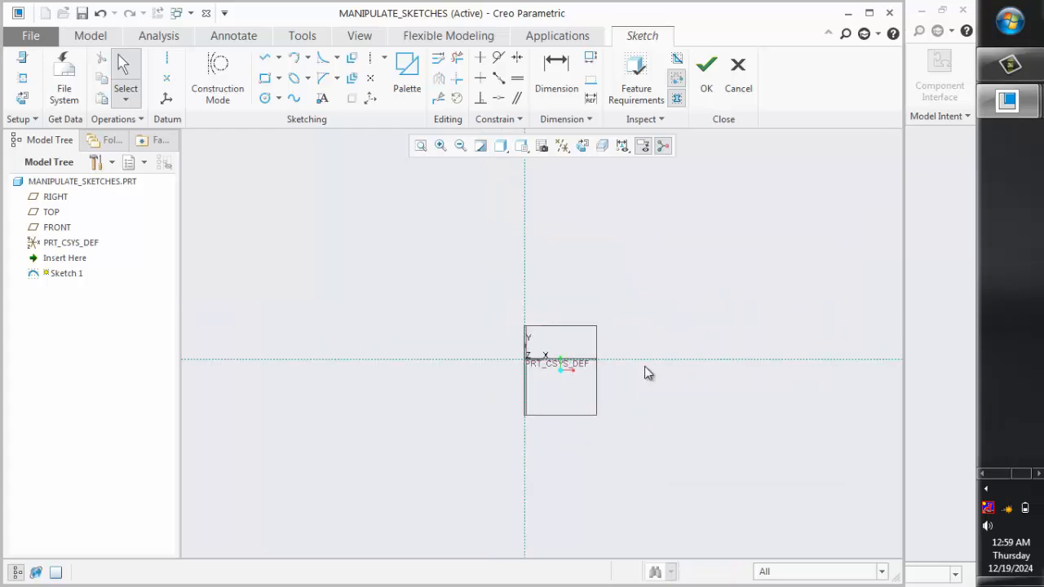
scroll(706, 283, "down", 2)
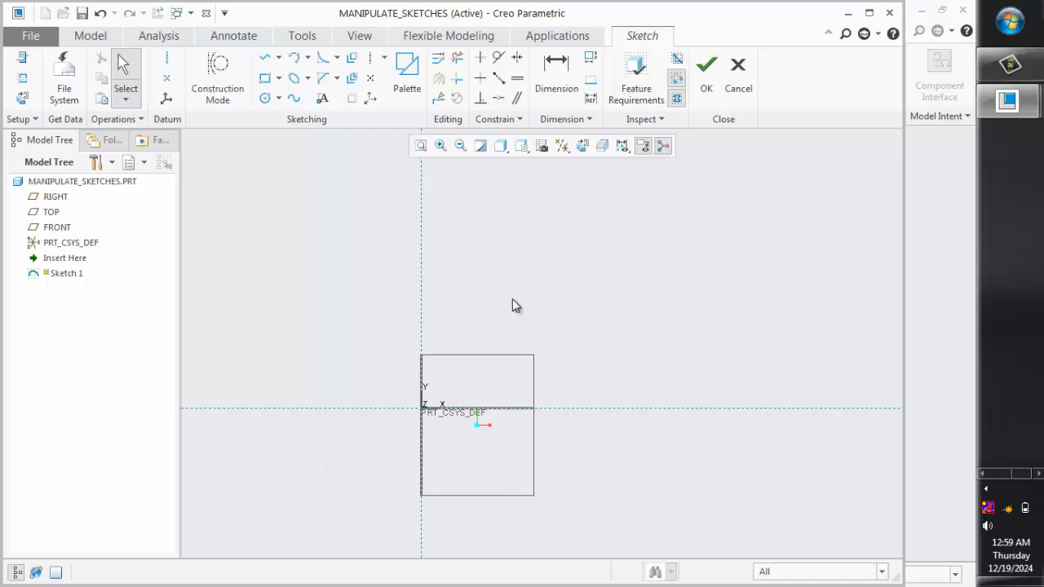
right_click(532, 247)
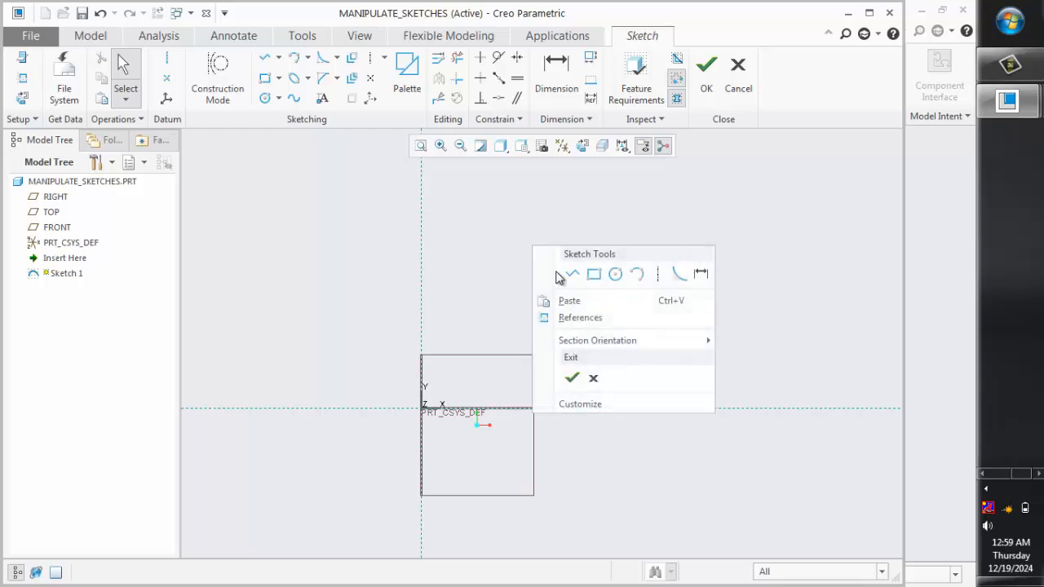
left_click(581, 303)
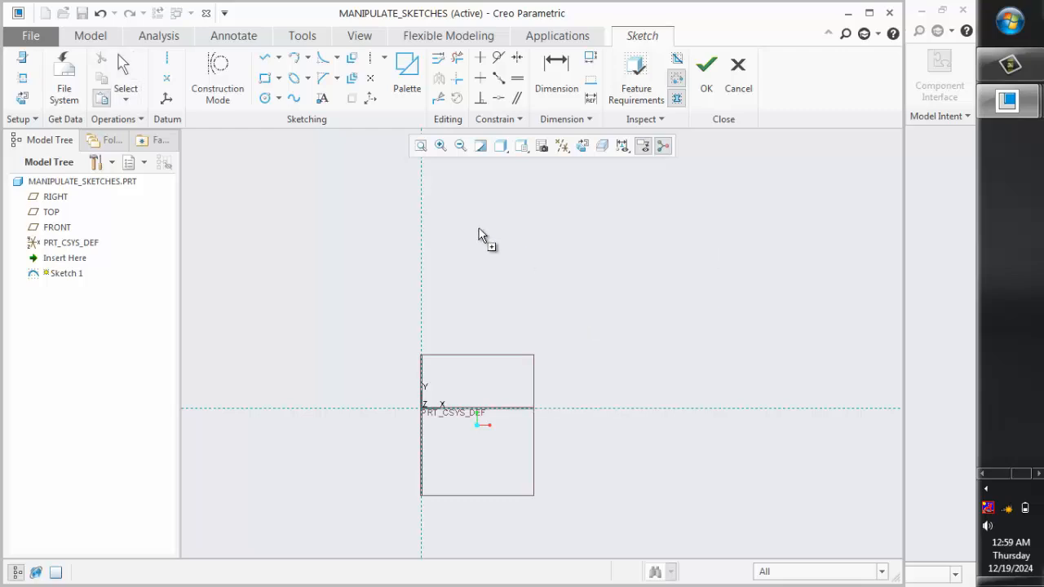
left_click(500, 260)
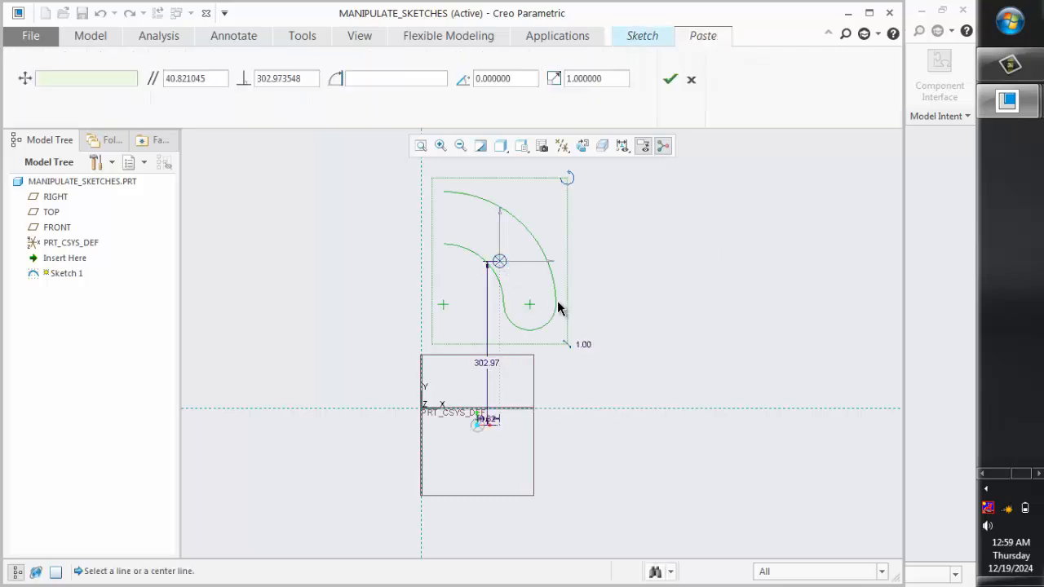
Relocate the pasted profile's reference handle from its centre to the upper end point of the large arc
scroll(574, 346, "down", 1)
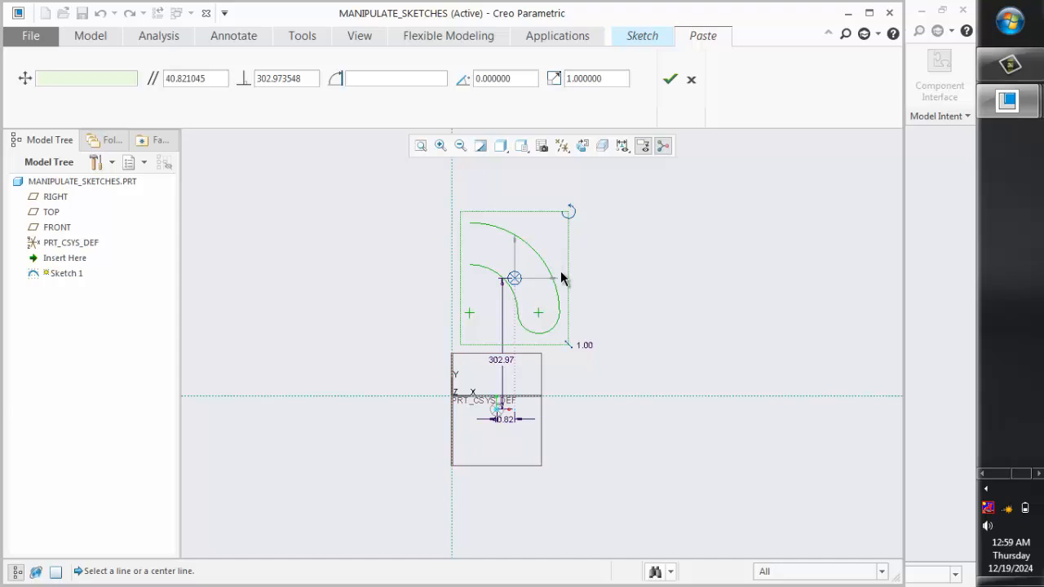
scroll(564, 308, "down", 1)
scroll(516, 267, "up", 1)
scroll(514, 254, "up", 1)
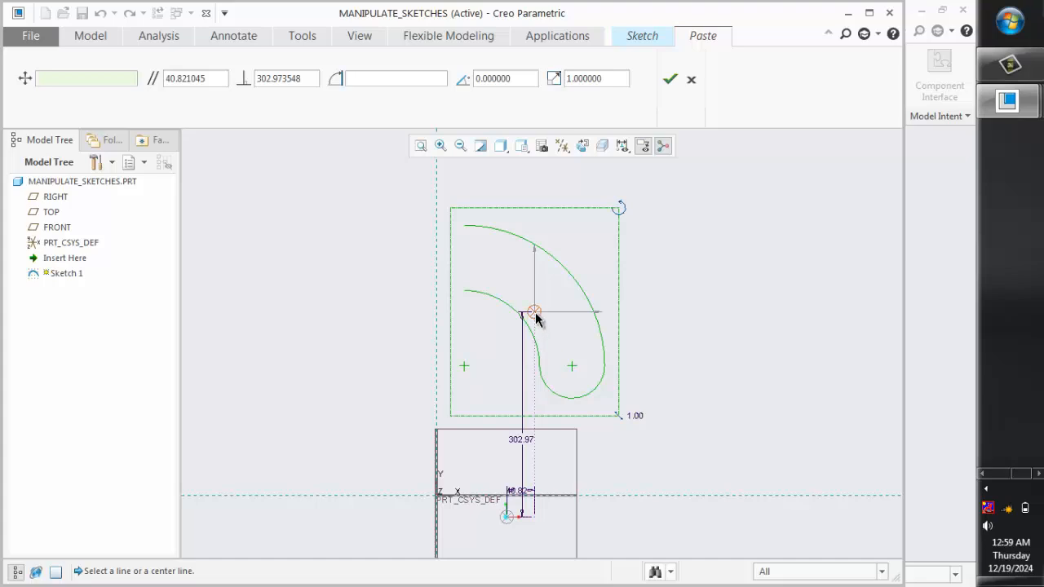
mouse_move(535, 319)
left_mouse_down()
mouse_move(513, 255)
mouse_move(471, 235)
left_mouse_up()
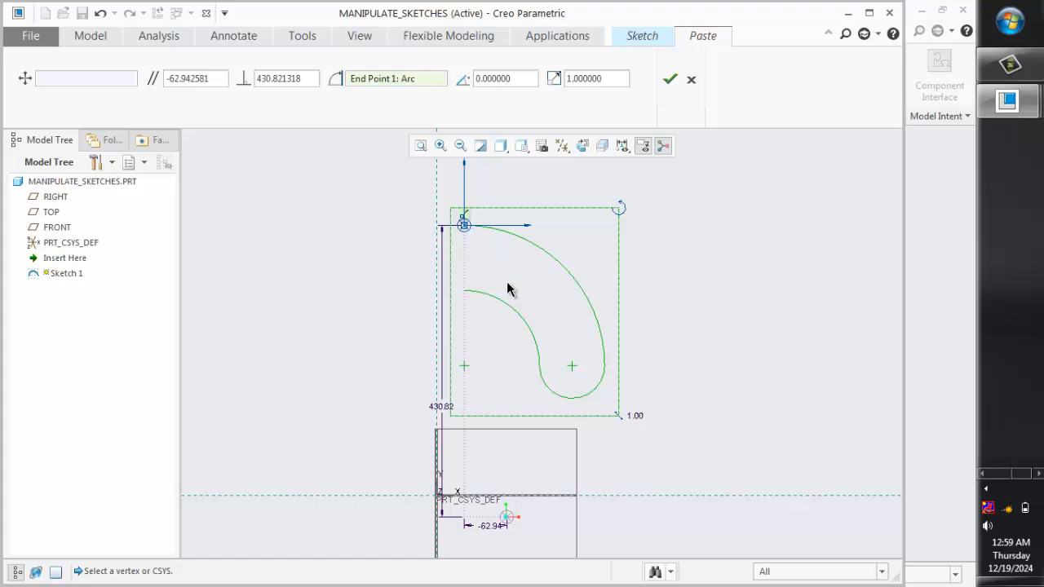
Rotate the pasted profile about its arc end point, with the rotation angle set to 90 degrees
scroll(508, 295, "down", 2)
scroll(526, 264, "up", 1)
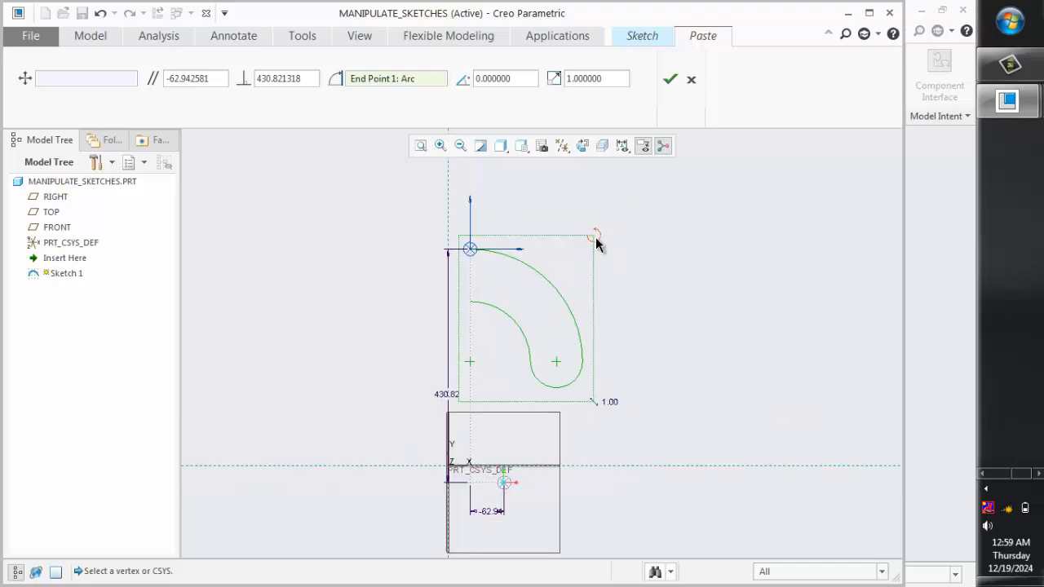
left_click_drag(594, 233, 479, 220)
left_click_drag(519, 79, 456, 87)
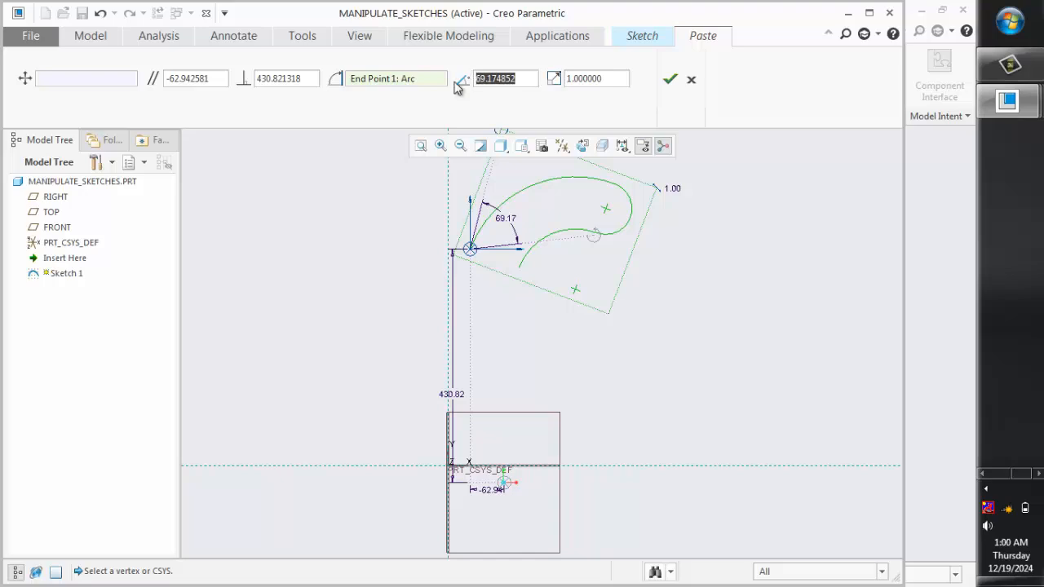
type("90")
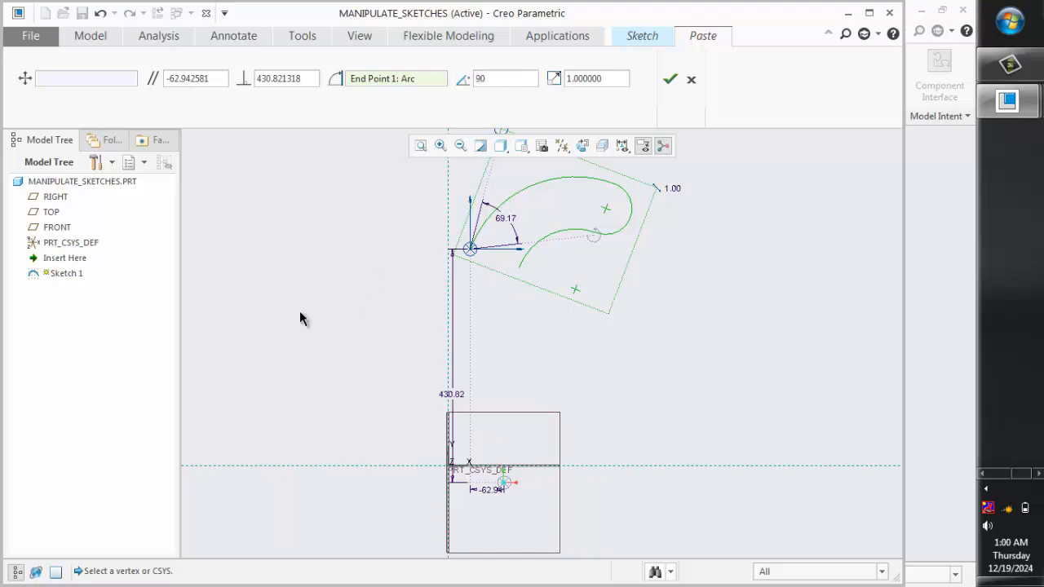
key("Return")
Move the rotated profile so its arc end point lies on the sketch origin, and accept the paste at a scale of 1
scroll(459, 353, "down", 1)
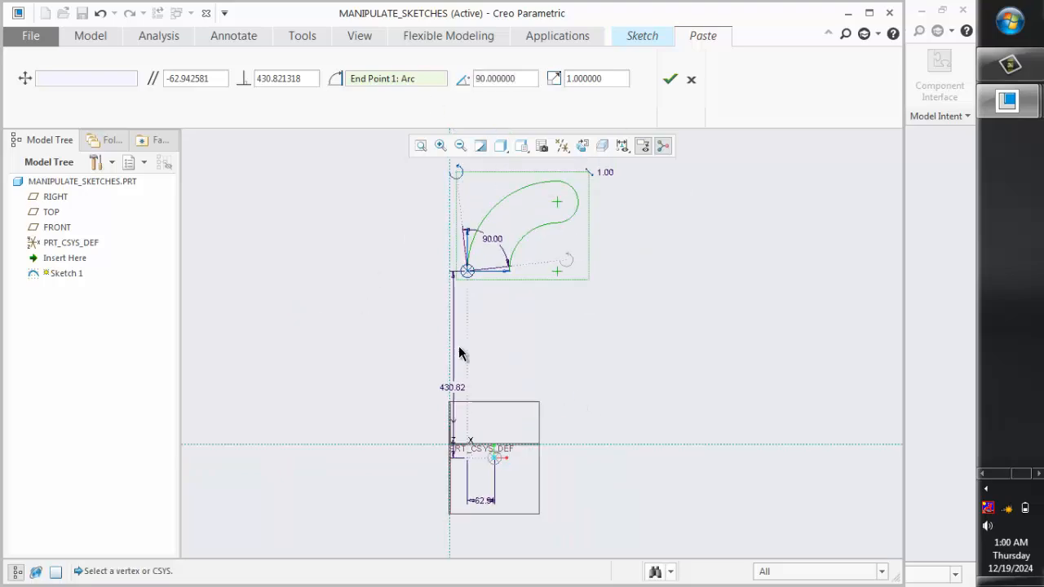
mouse_move(467, 274)
left_mouse_down()
mouse_move(475, 413)
mouse_move(449, 445)
left_mouse_up()
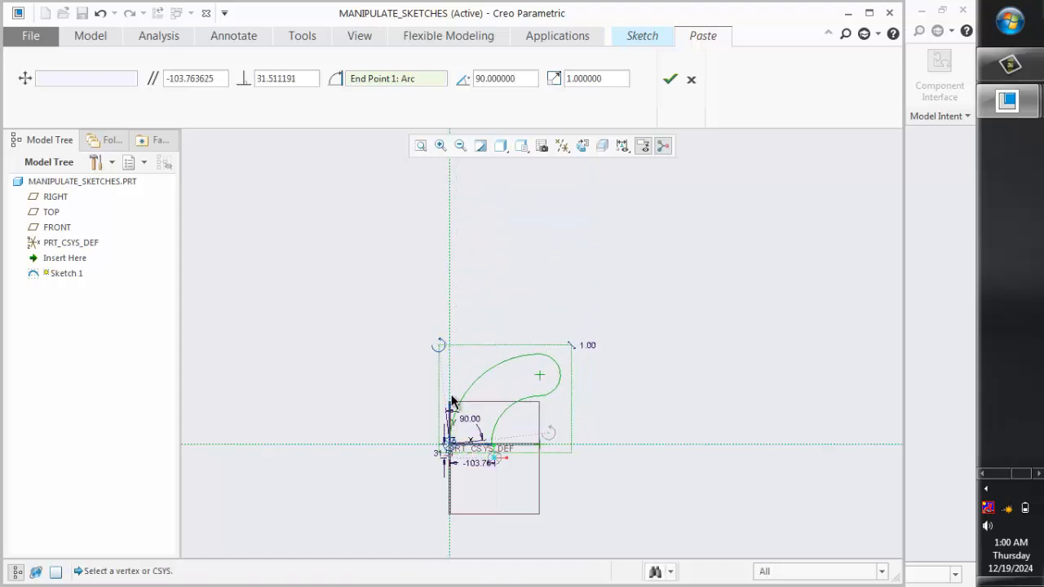
scroll(515, 301, "down", 1)
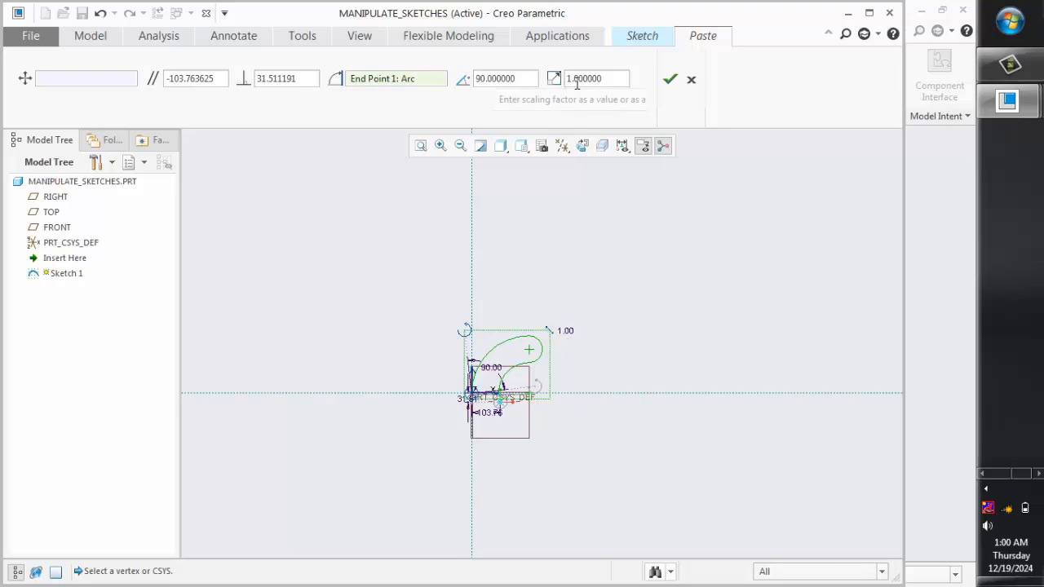
scroll(505, 376, "up", 2)
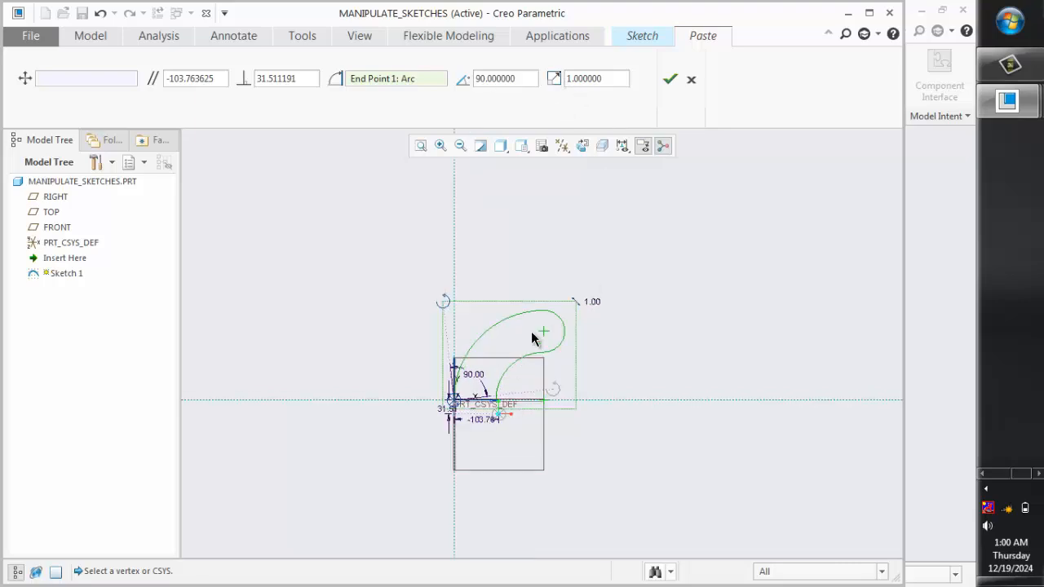
scroll(531, 332, "up", 2)
scroll(490, 316, "up", 1)
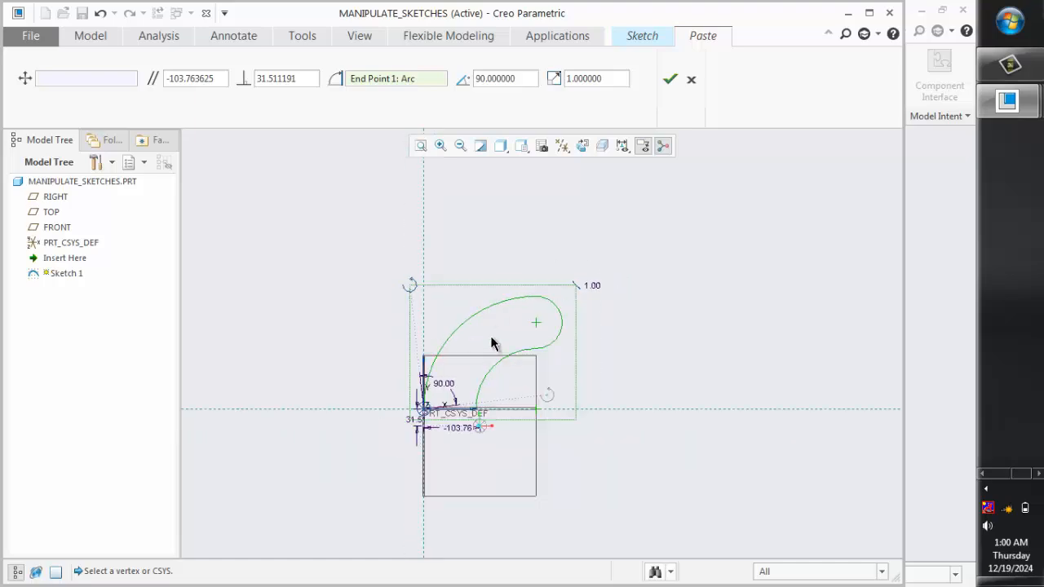
scroll(491, 397, "down", 1)
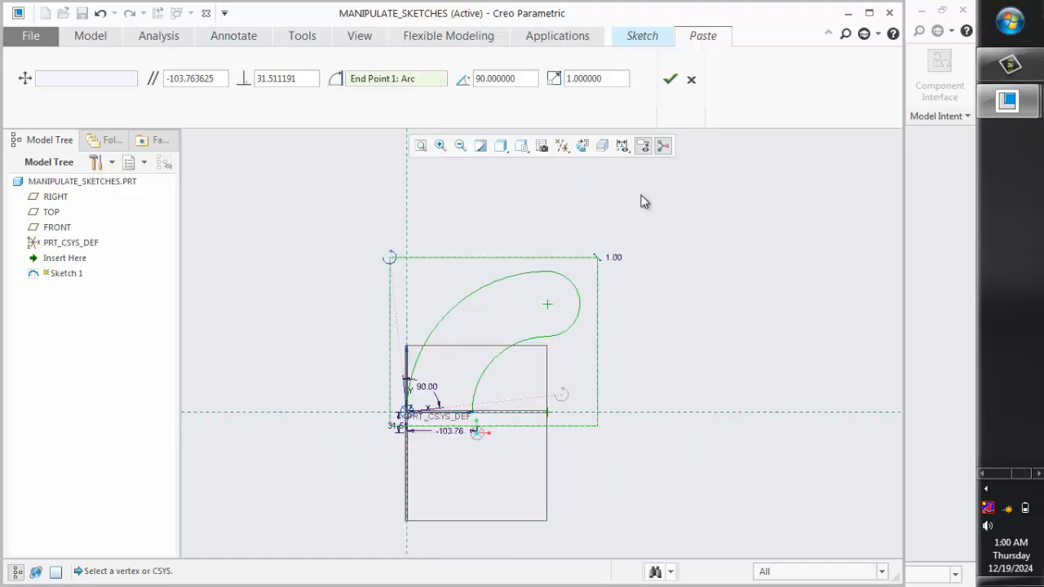
left_click(669, 84)
Paste a second copy of the profile into the empty area below and to the left of the origin
scroll(575, 293, "down", 2)
scroll(518, 401, "up", 1)
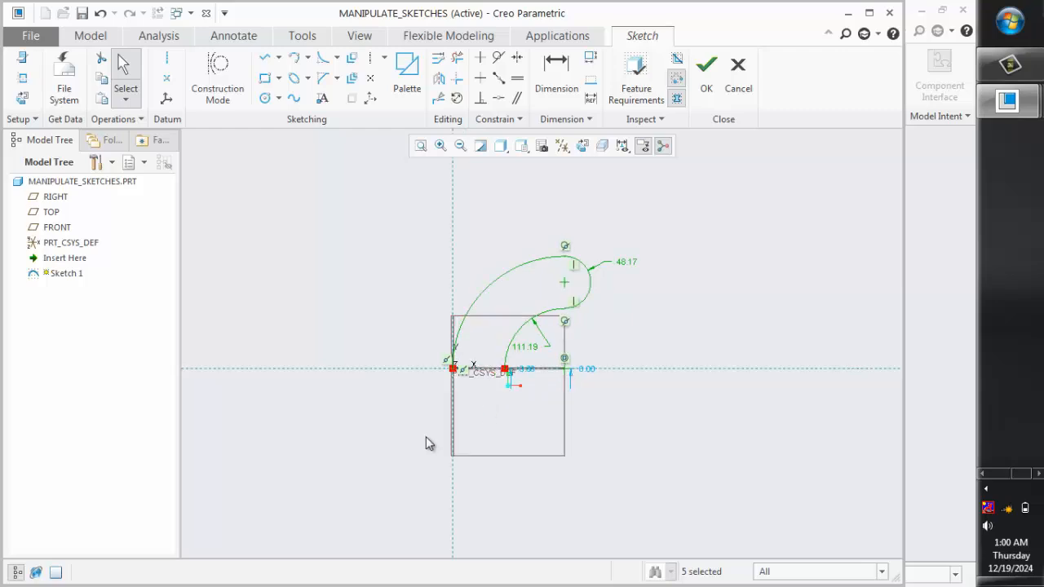
scroll(426, 443, "down", 1)
scroll(413, 412, "up", 1)
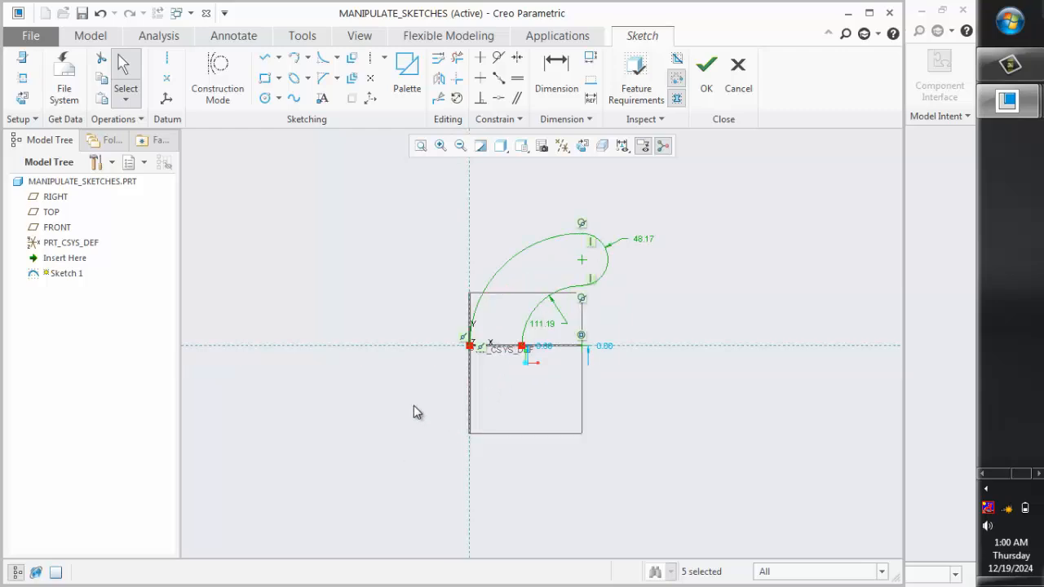
right_click(330, 410)
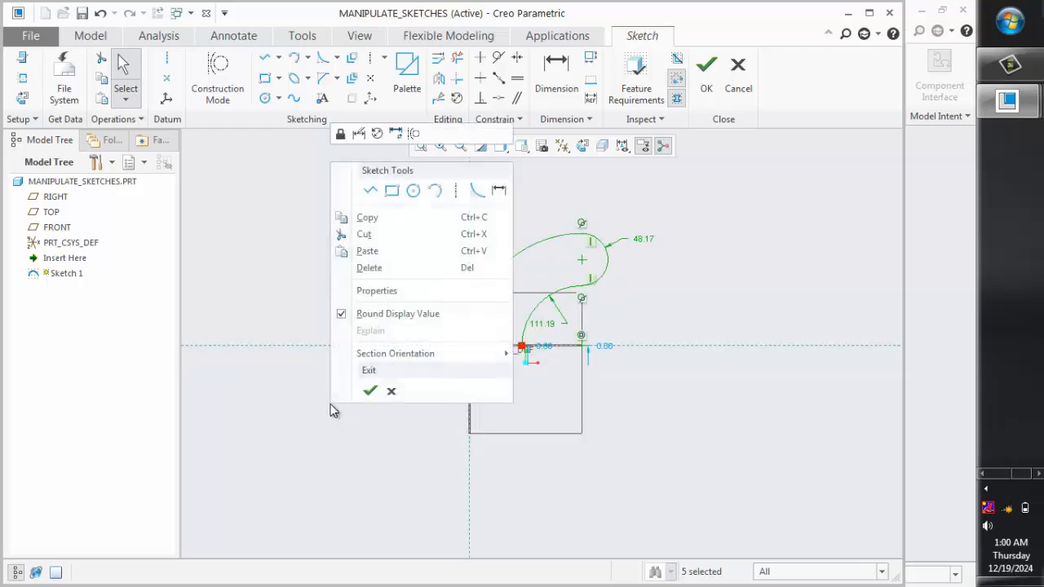
left_click(397, 259)
scroll(408, 378, "up", 2)
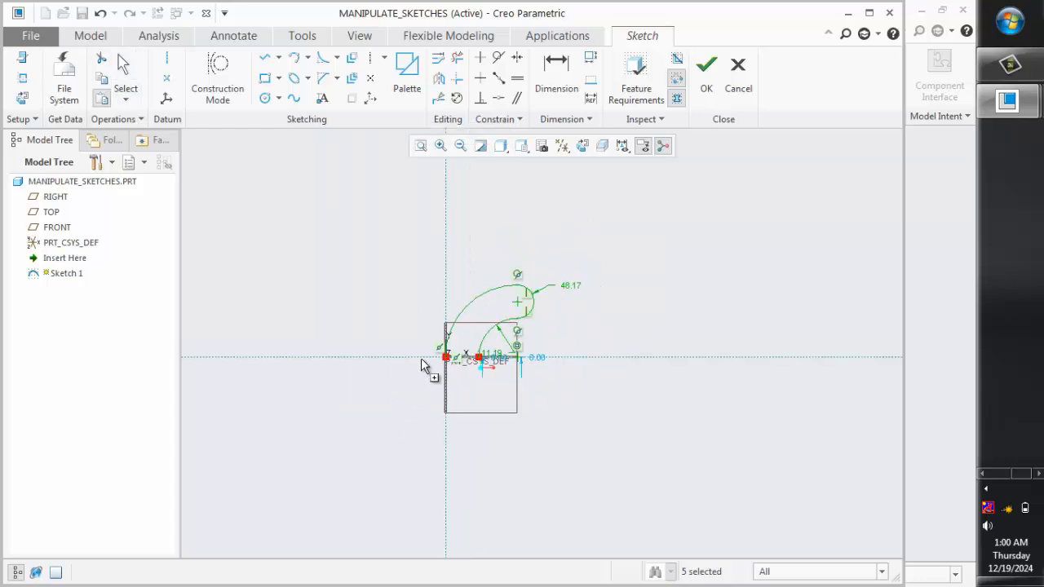
left_click(346, 422)
scroll(425, 420, "down", 1)
scroll(258, 441, "down", 1)
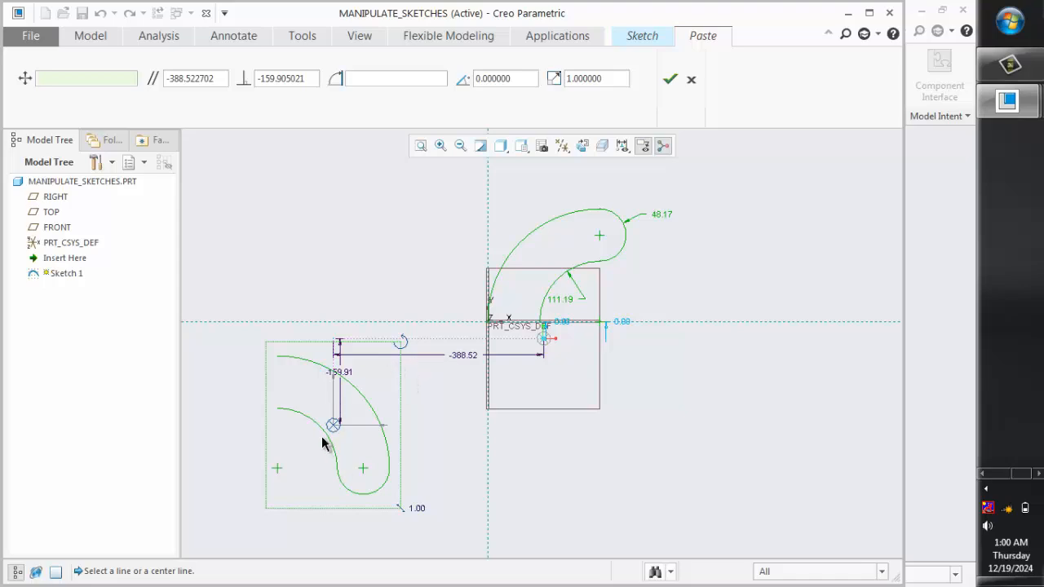
Relocate the second copy's reference handle to the upper end point of its inner arc, and rotate the copy by -90 degrees
left_click_drag(334, 425, 277, 408)
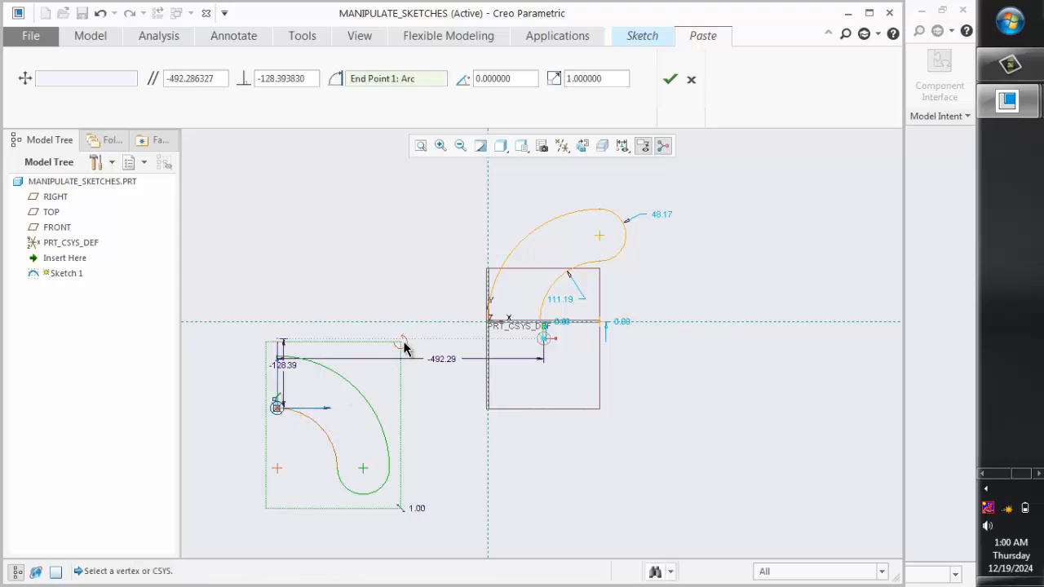
mouse_move(406, 347)
left_mouse_down()
mouse_move(417, 356)
mouse_move(420, 399)
mouse_move(375, 481)
left_mouse_up()
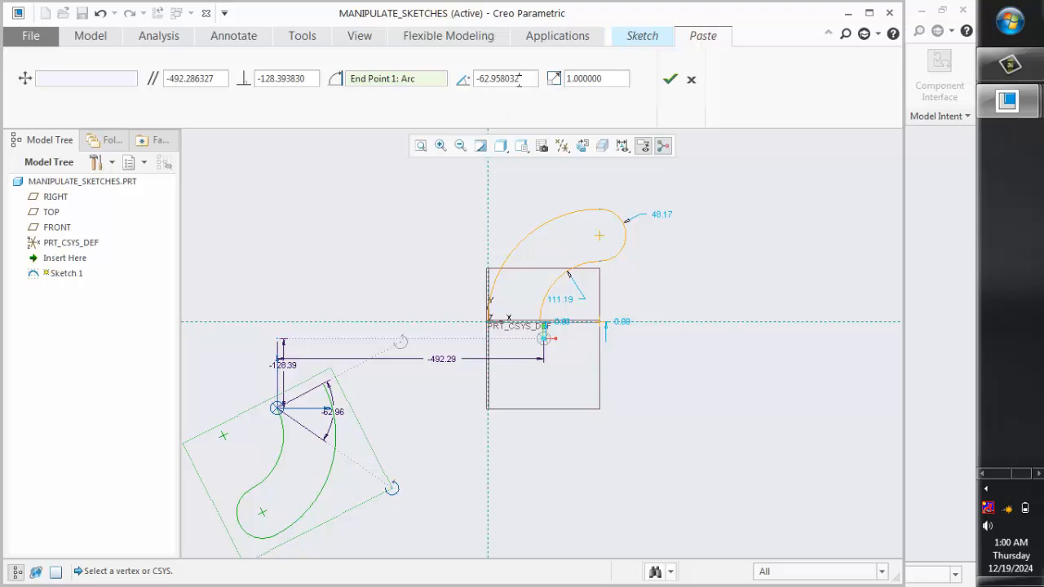
left_click_drag(518, 82, 482, 79)
type("90")
key("Return")
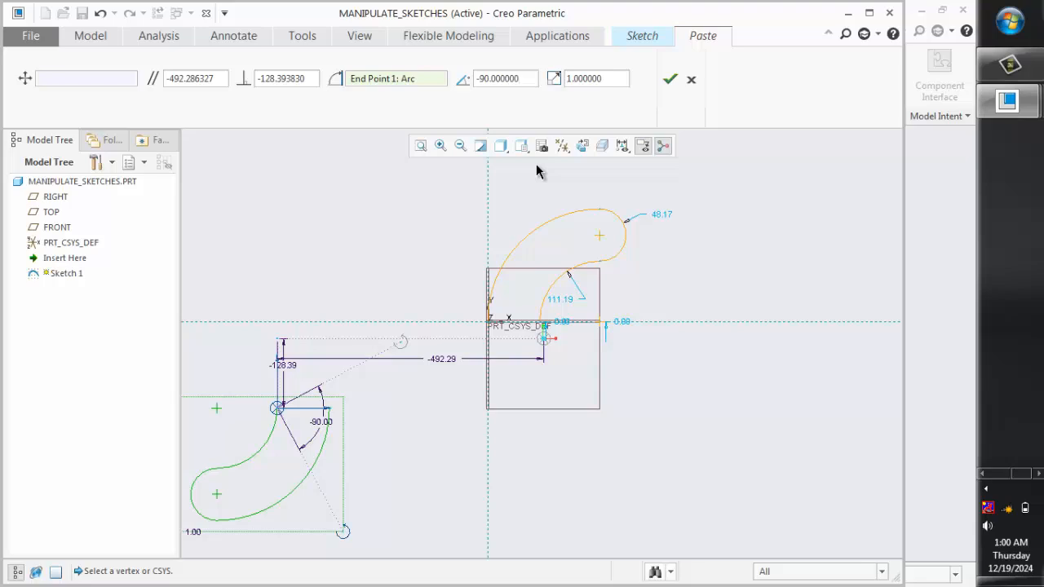
Move the rotated copy so its inner arc end point lies on the sketch origin, and set its scale to 0.5
mouse_move(277, 407)
left_mouse_down()
mouse_move(498, 330)
mouse_move(489, 324)
left_mouse_up()
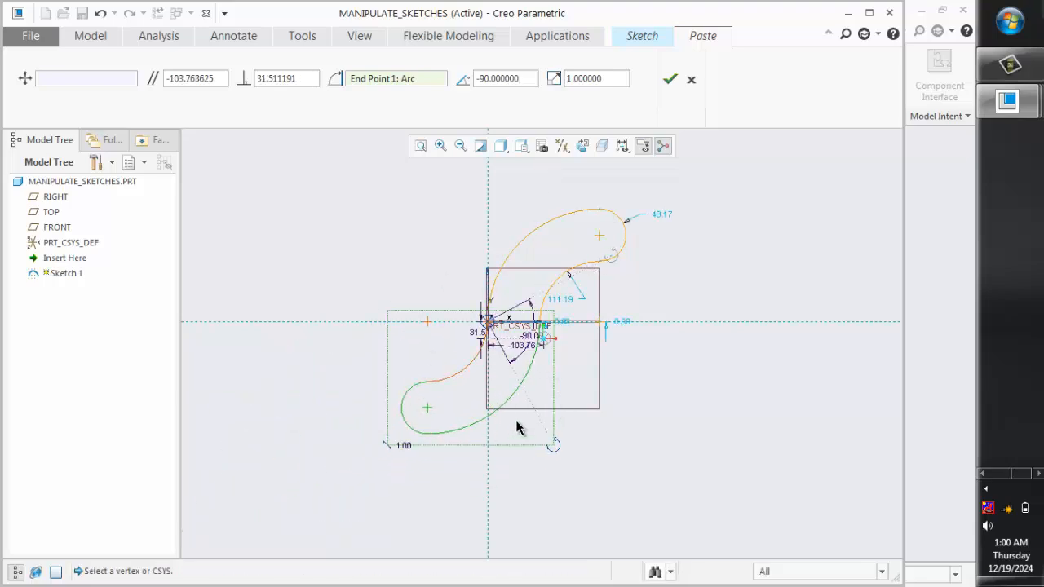
double_click(605, 79)
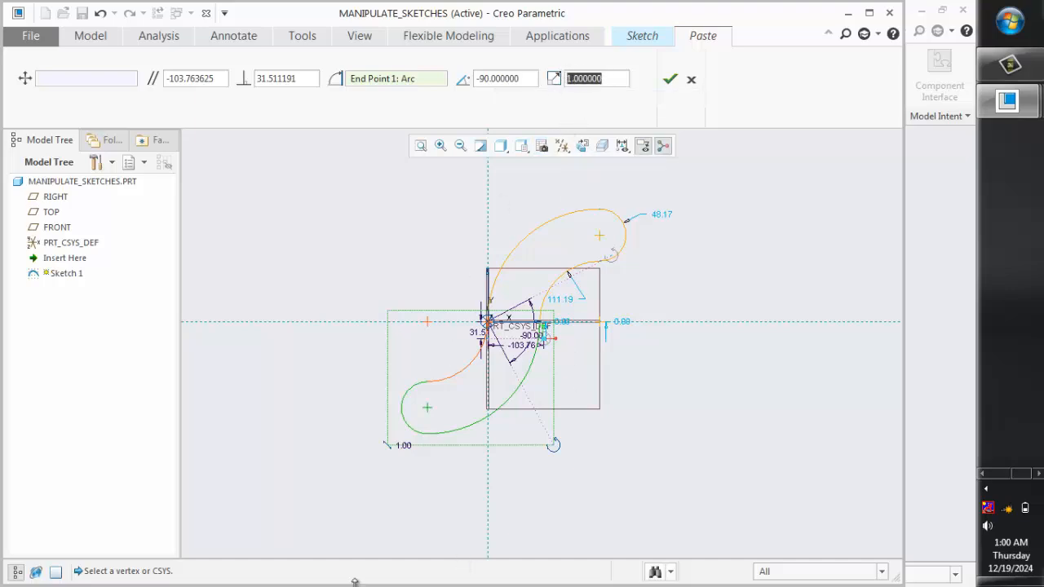
key("BackSpace")
key("Return")
scroll(519, 310, "down", 2)
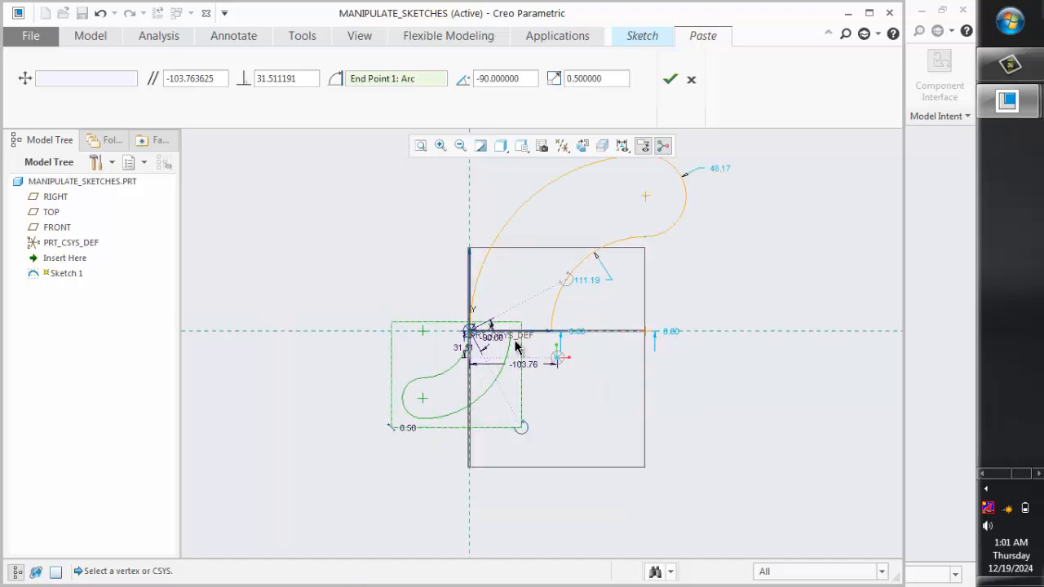
scroll(515, 347, "down", 4)
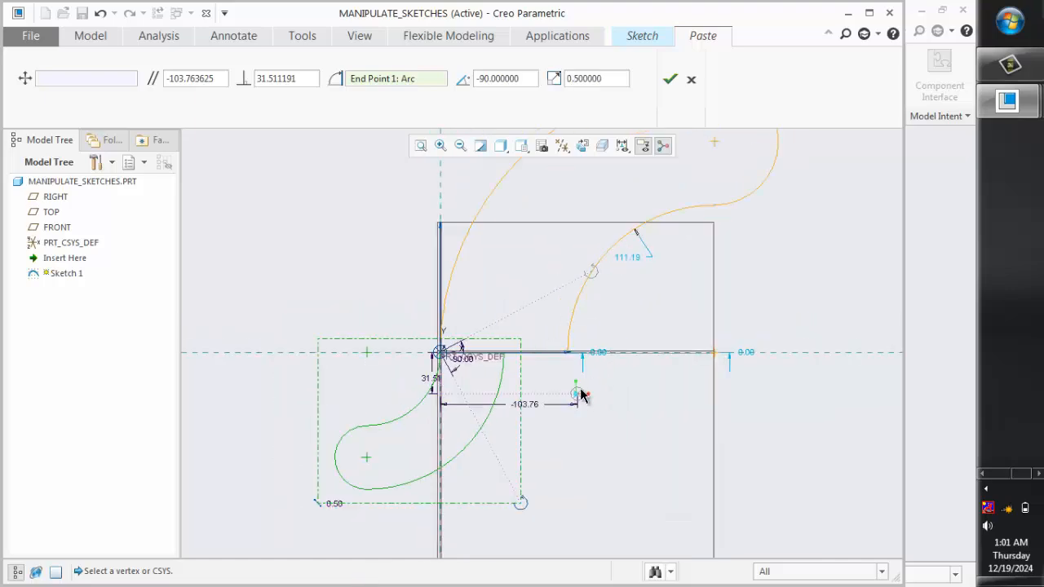
scroll(580, 395, "up", 2)
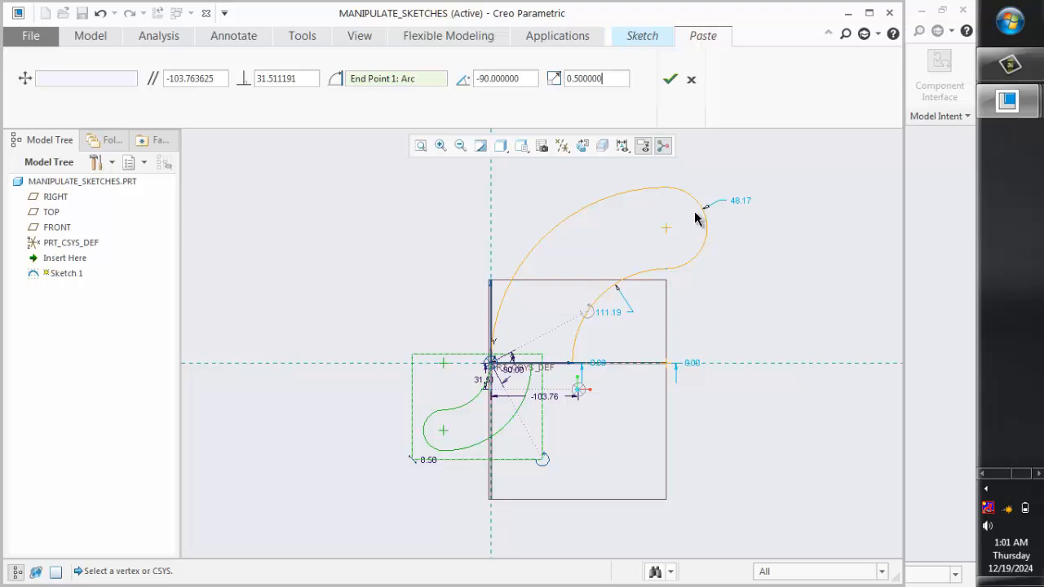
Turn off the display of sketch dimensions and vertices, and accept the paste of the scaled copy
left_click(623, 150)
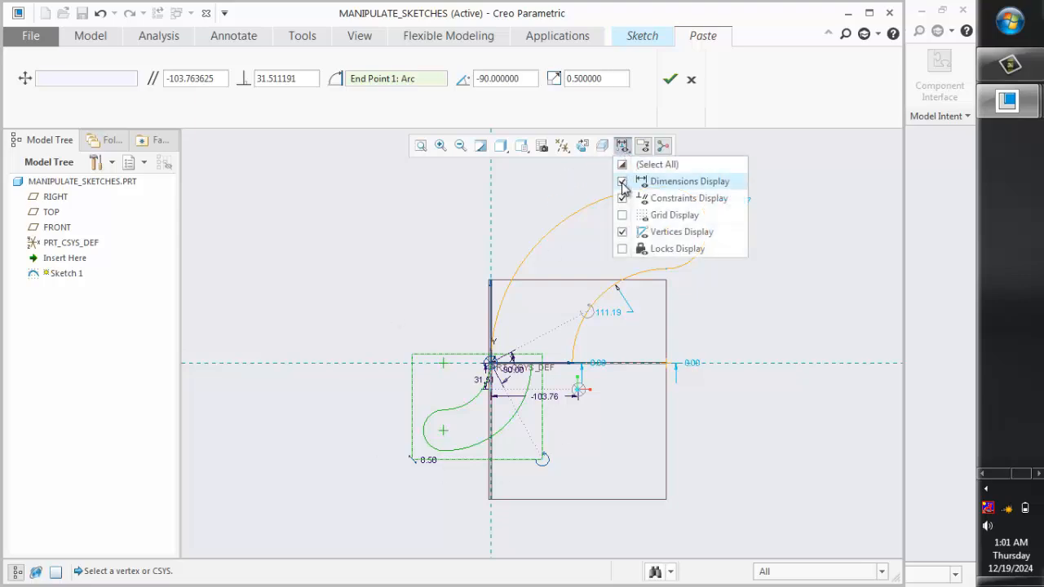
left_click(623, 182)
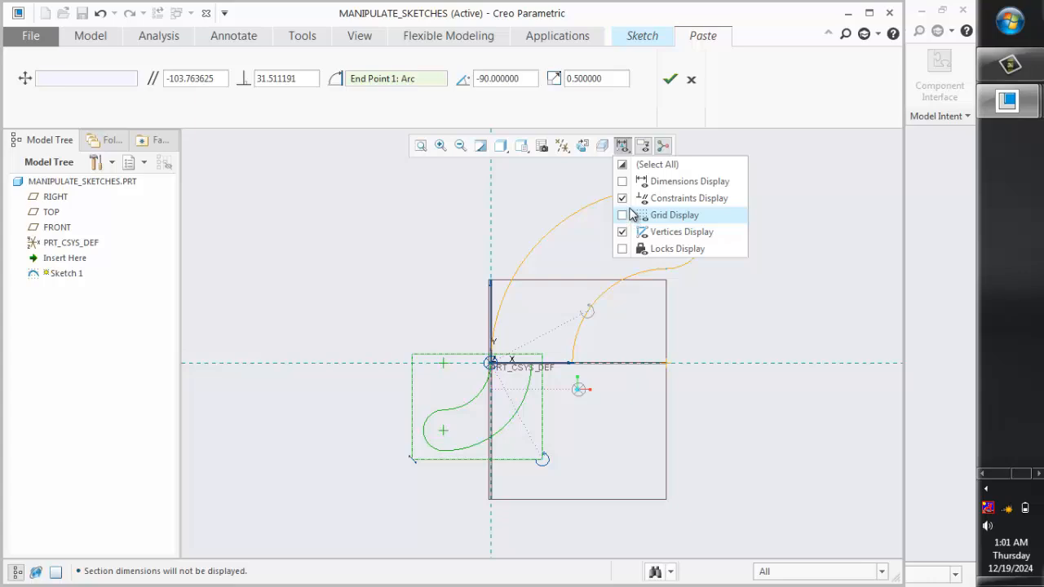
left_click(623, 233)
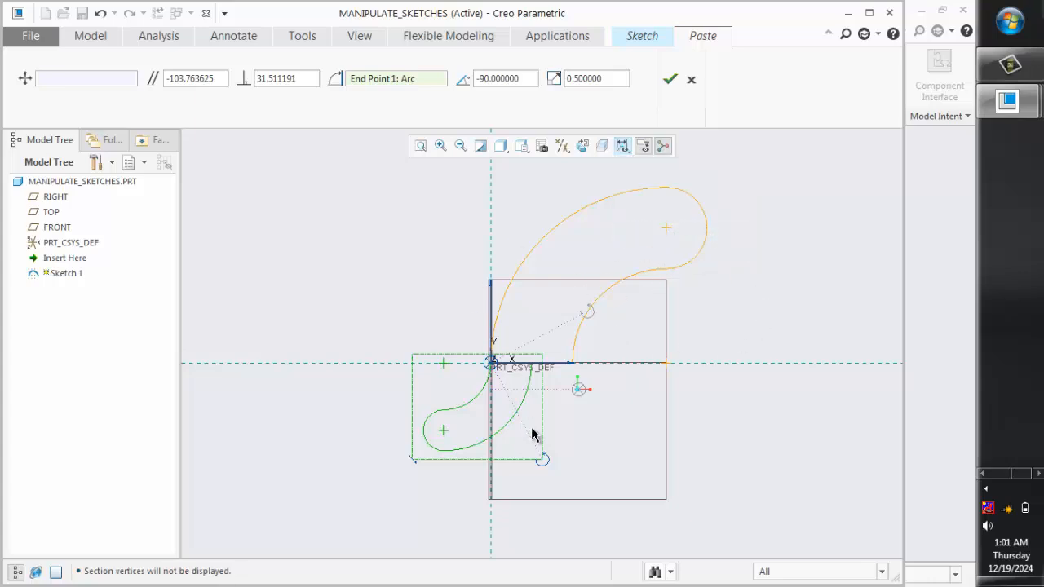
scroll(531, 430, "down", 1)
scroll(547, 427, "up", 2)
scroll(562, 378, "down", 2)
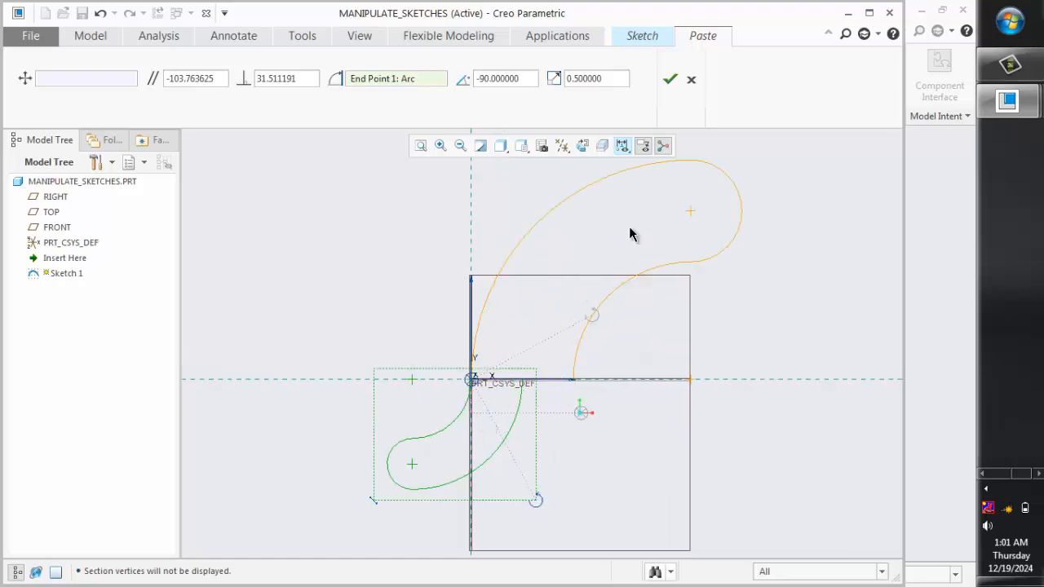
left_click(669, 80)
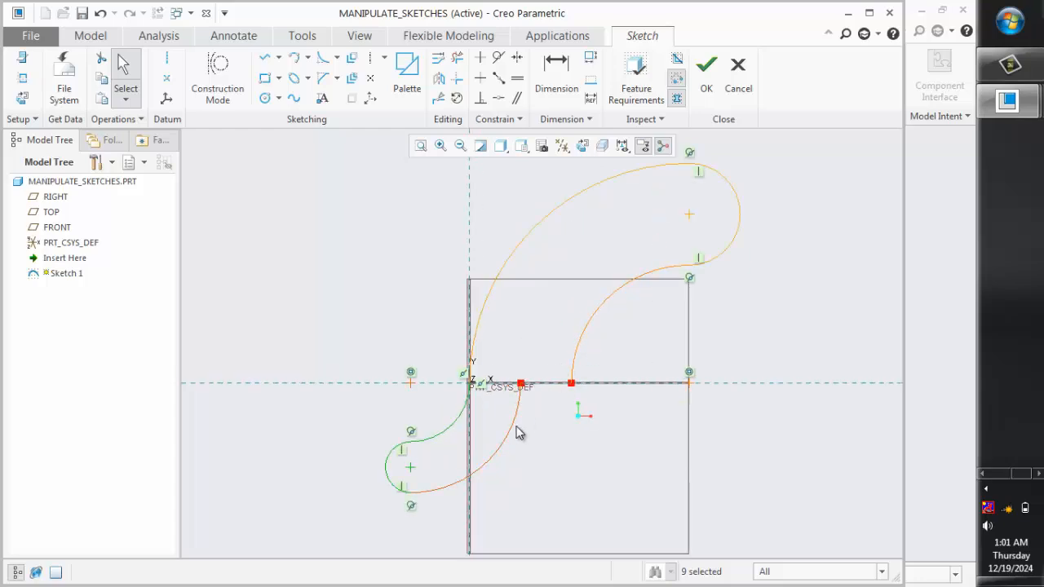
Draw a tangent line from the outer arc of the small lower profile to the inner arc of the large upper profile
left_click(278, 58)
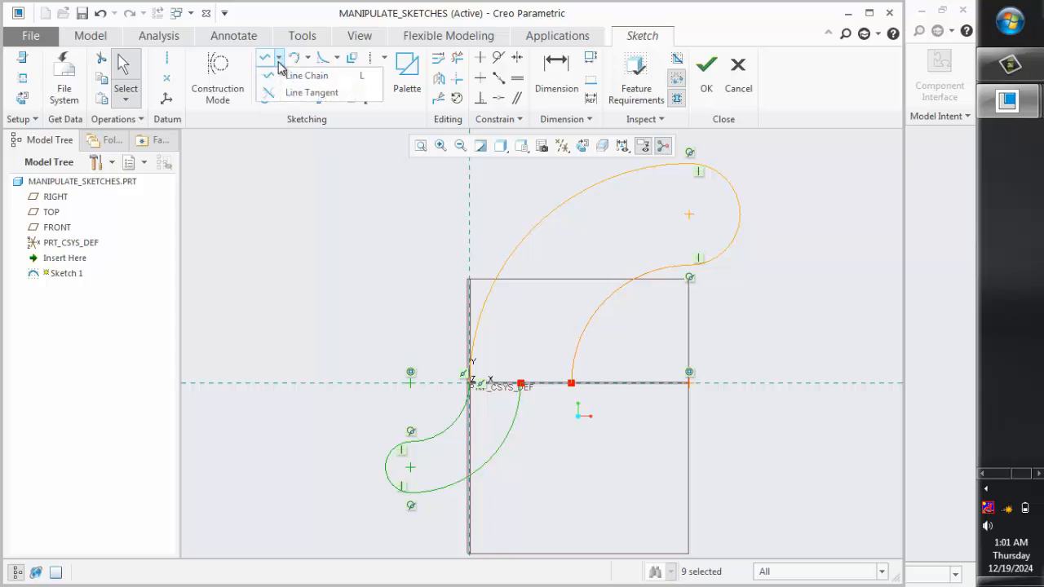
left_click(287, 93)
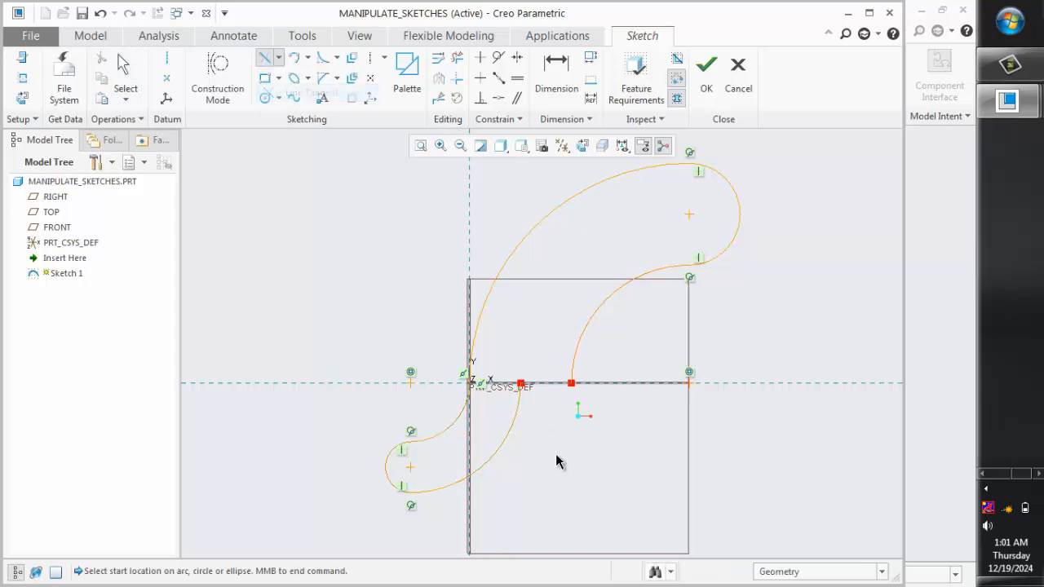
left_click(507, 437)
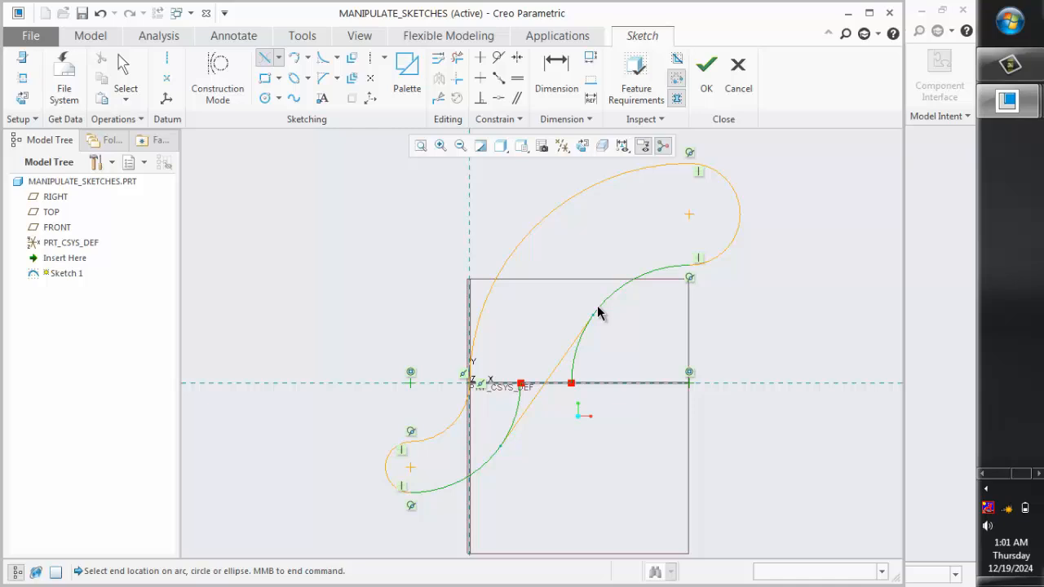
left_click(597, 312)
scroll(579, 416, "up", 1)
scroll(580, 414, "down", 1)
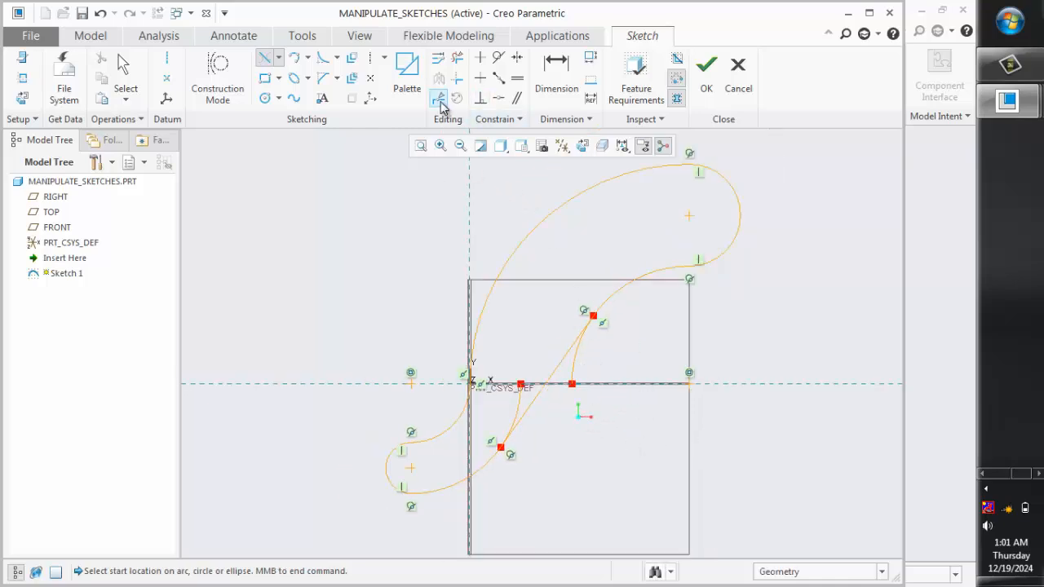
Trim away the two leftover arc segments between the tangent line's end points and the horizontal reference
left_click(456, 57)
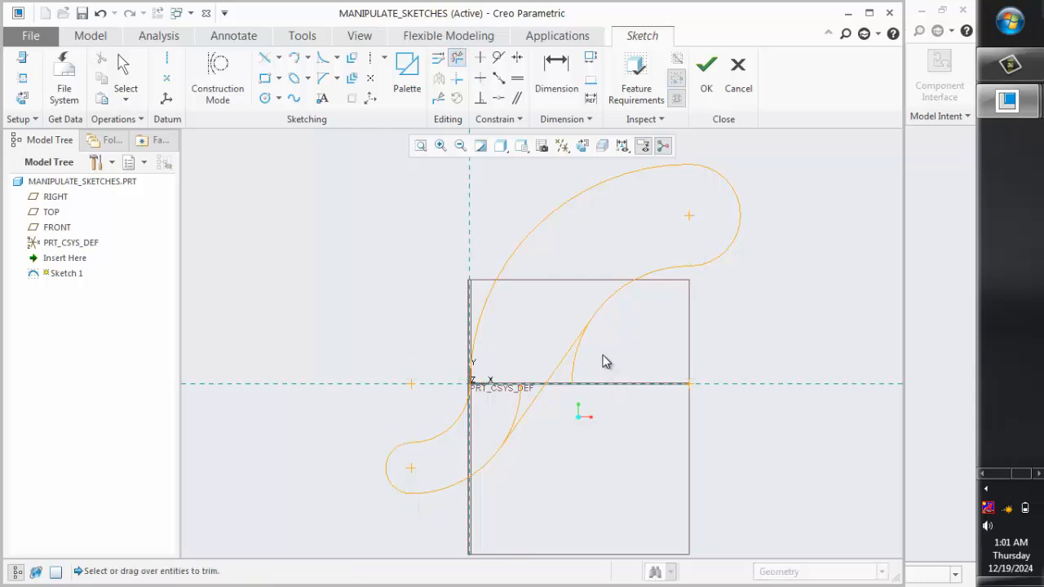
left_click(575, 361)
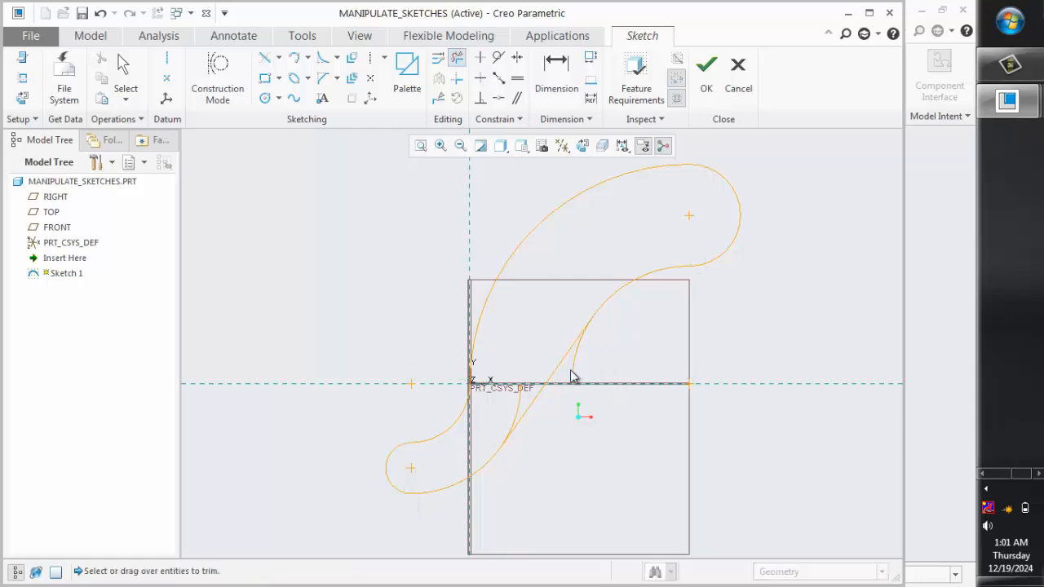
left_click(516, 417)
scroll(571, 469, "up", 2)
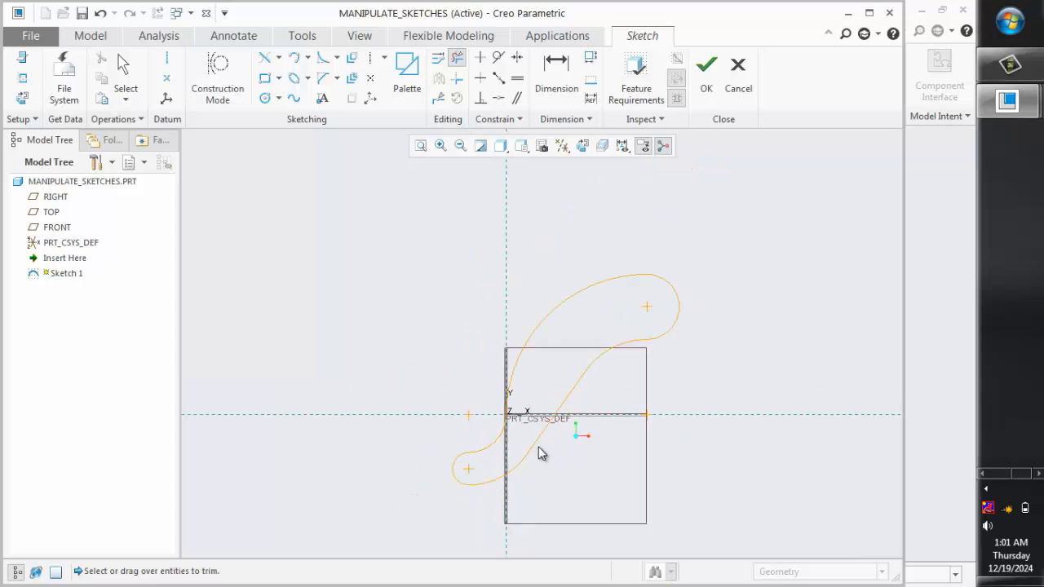
scroll(540, 454, "down", 1)
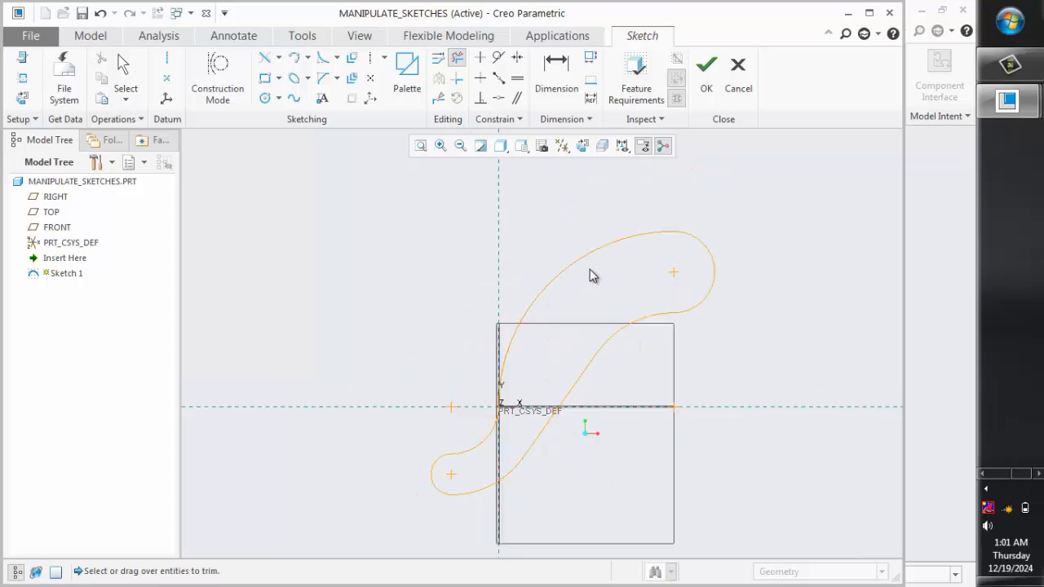
Finish Sketch 1 with the closed profile and clear its selection in the model
left_click(708, 91)
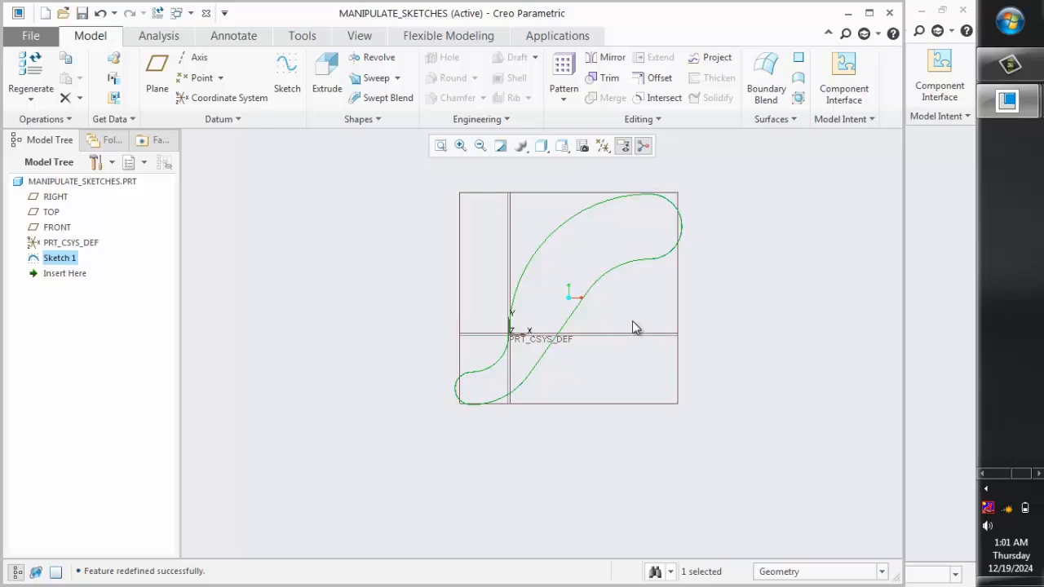
left_click(629, 323)
scroll(588, 204, "up", 2)
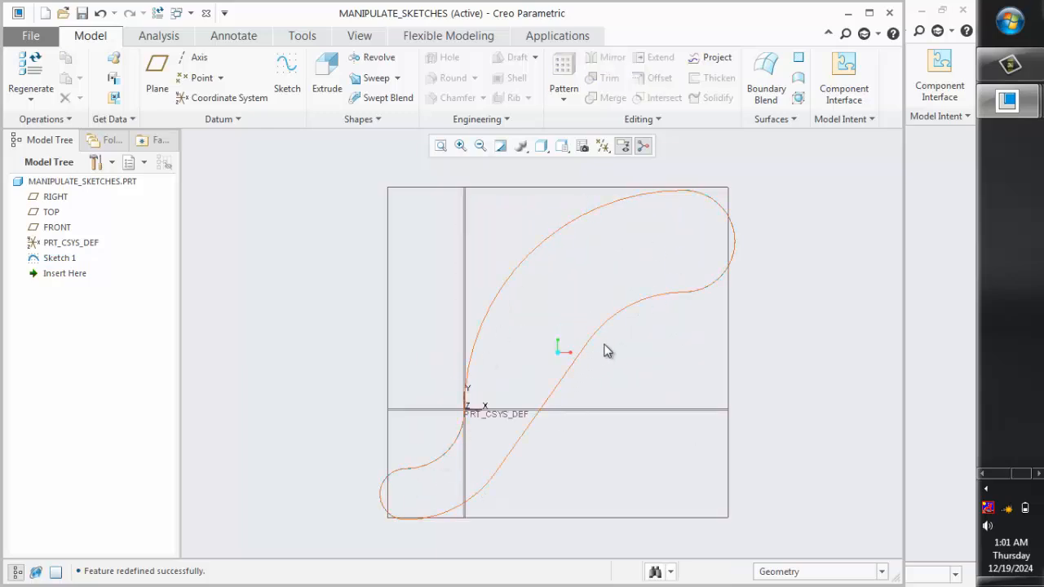
scroll(671, 318, "down", 1)
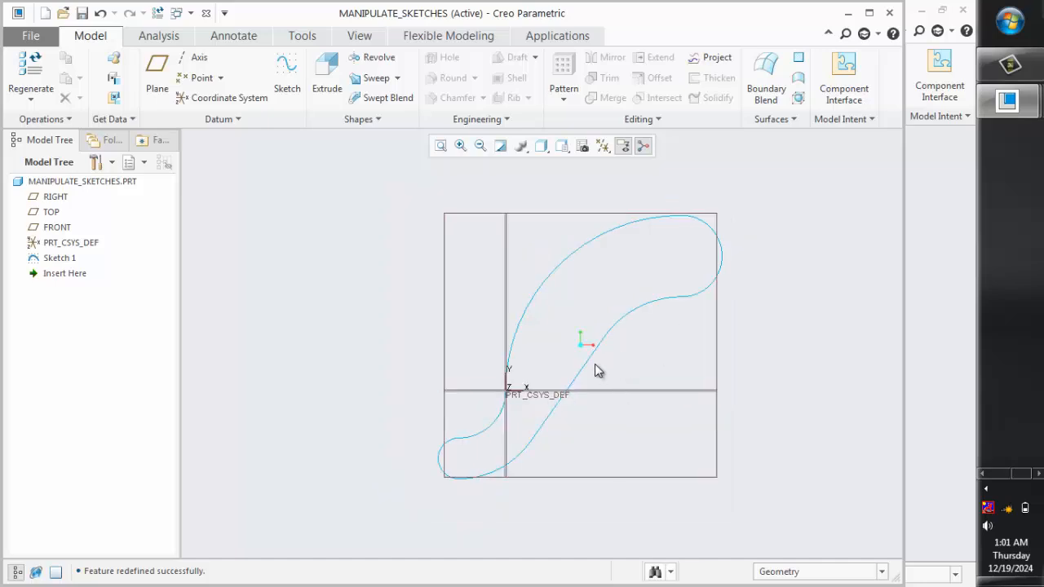